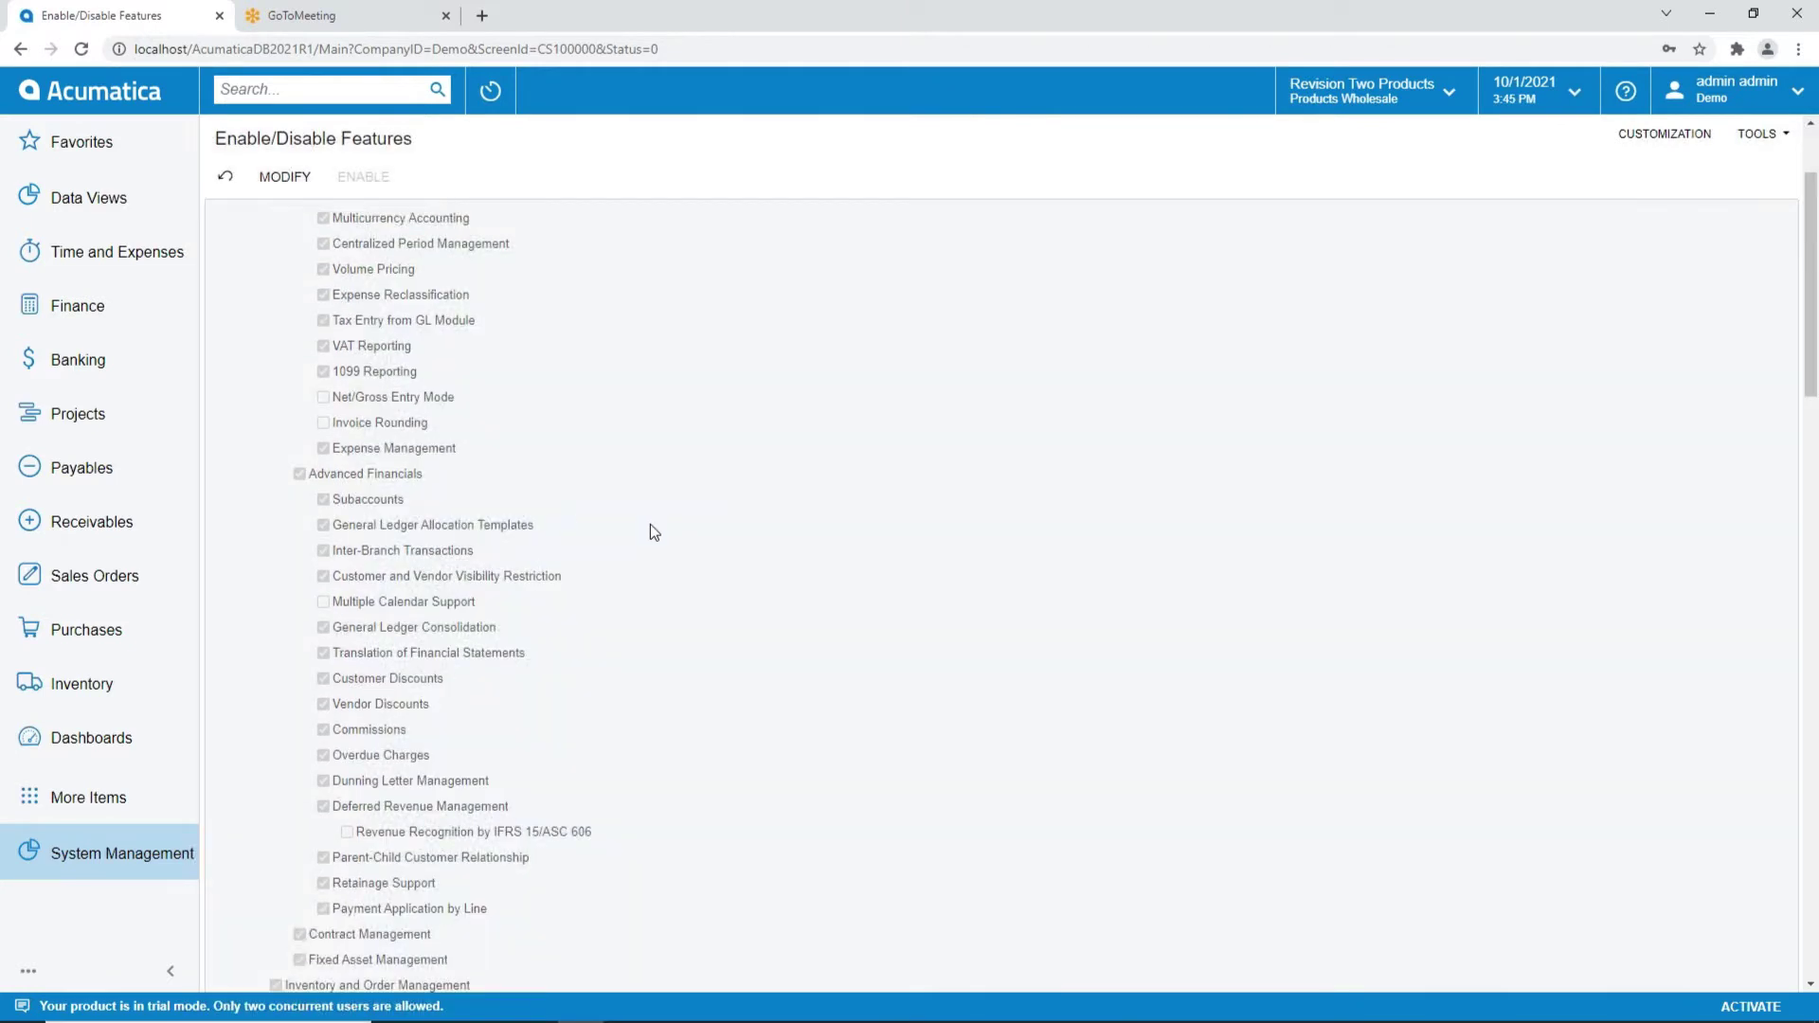
scroll(640, 557, "down", 2)
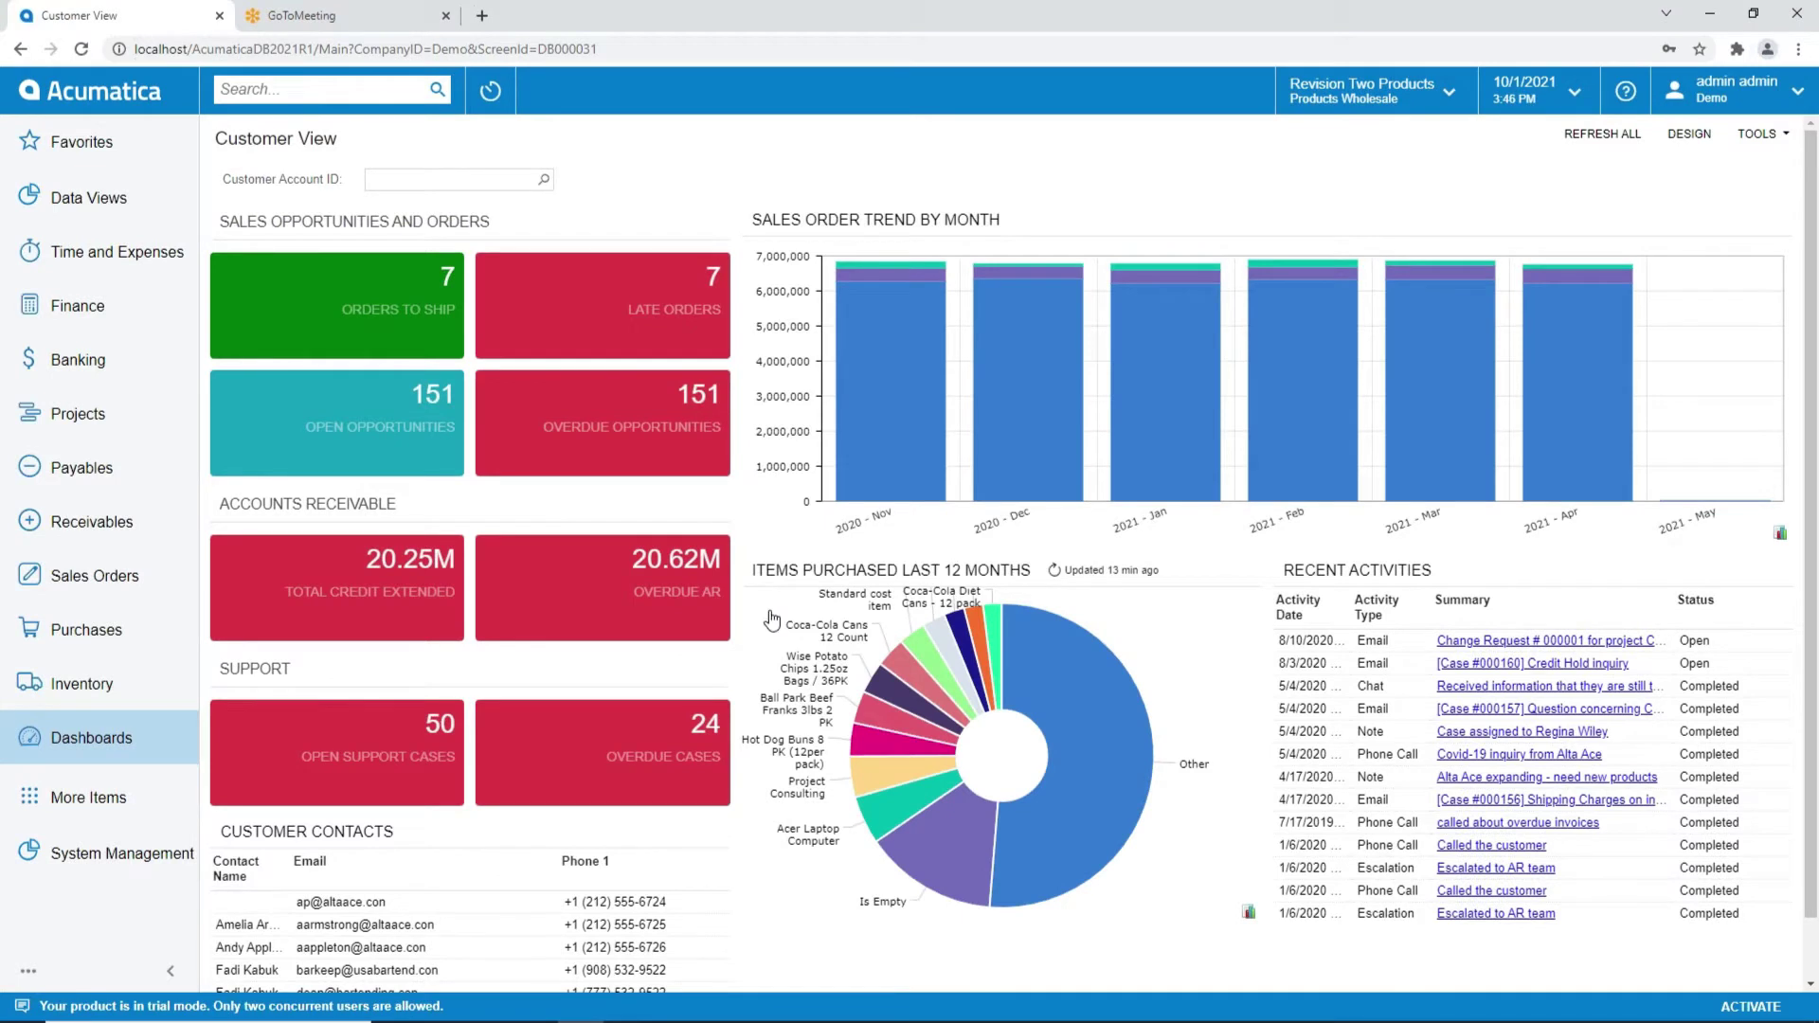
Step: Open the 12M deferral code from the Deferral Codes list in the Deferred Revenue workspace
left_click(90, 797)
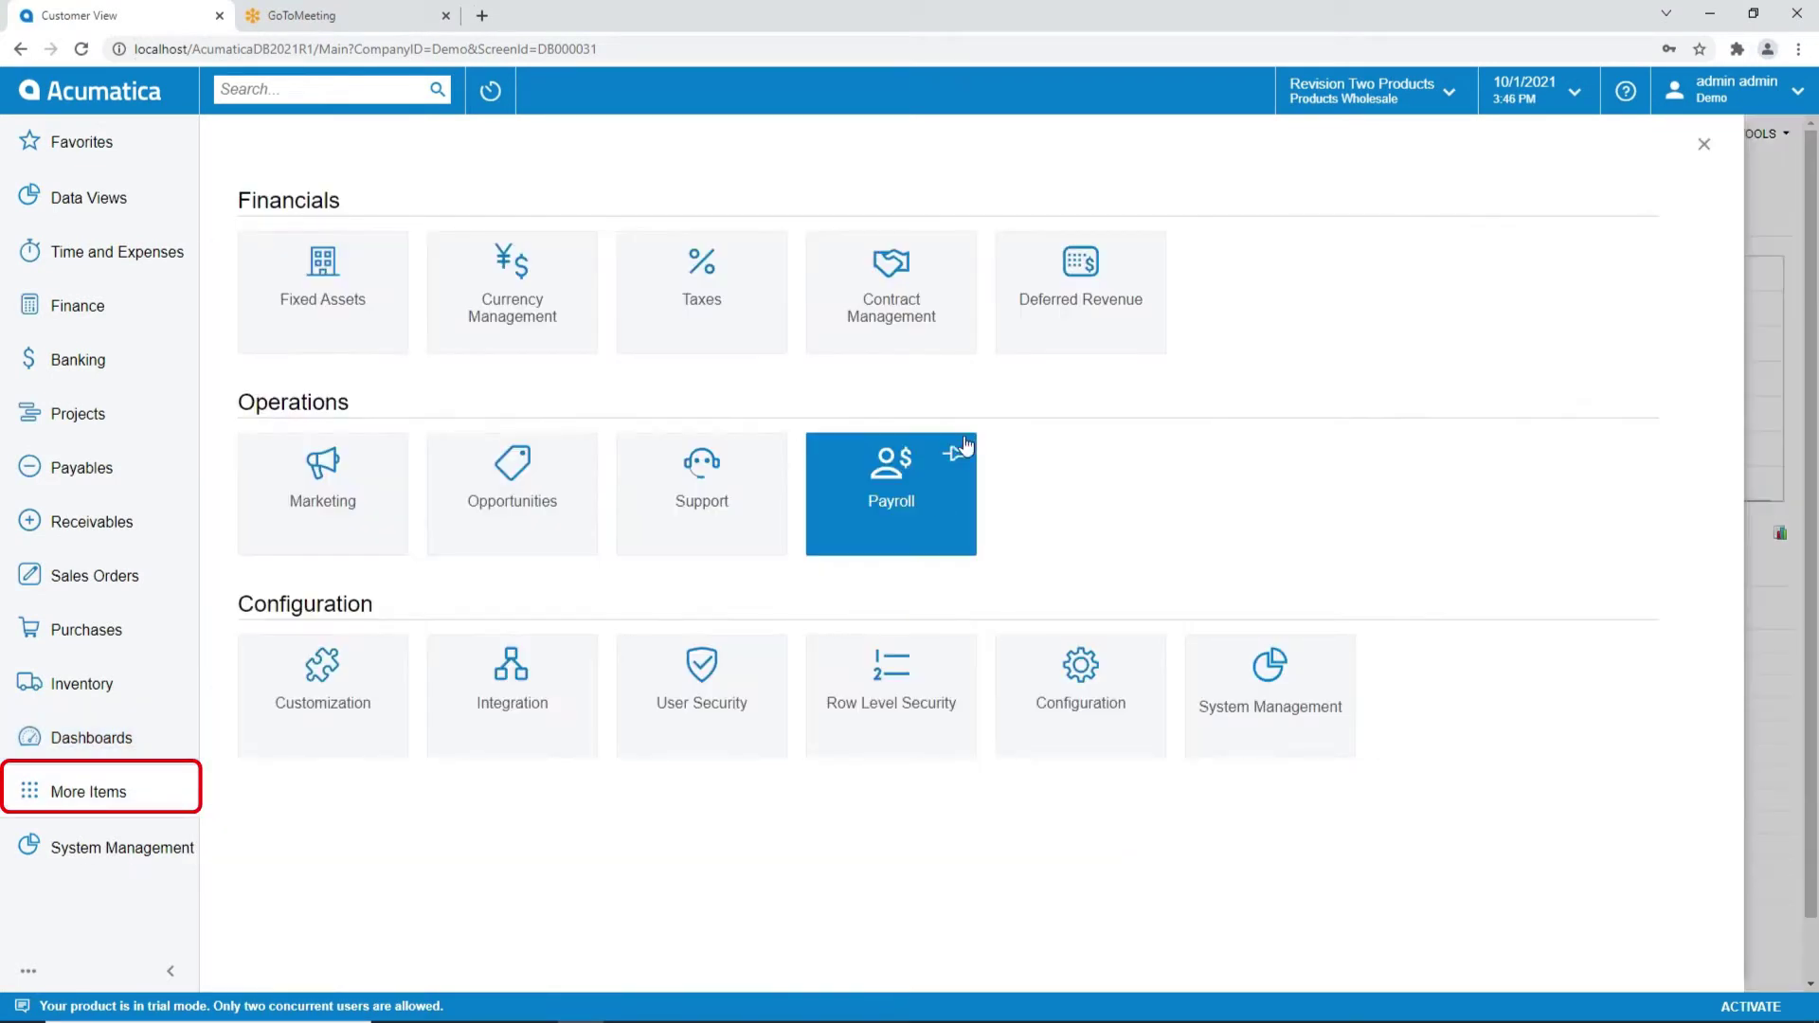
left_click(1068, 312)
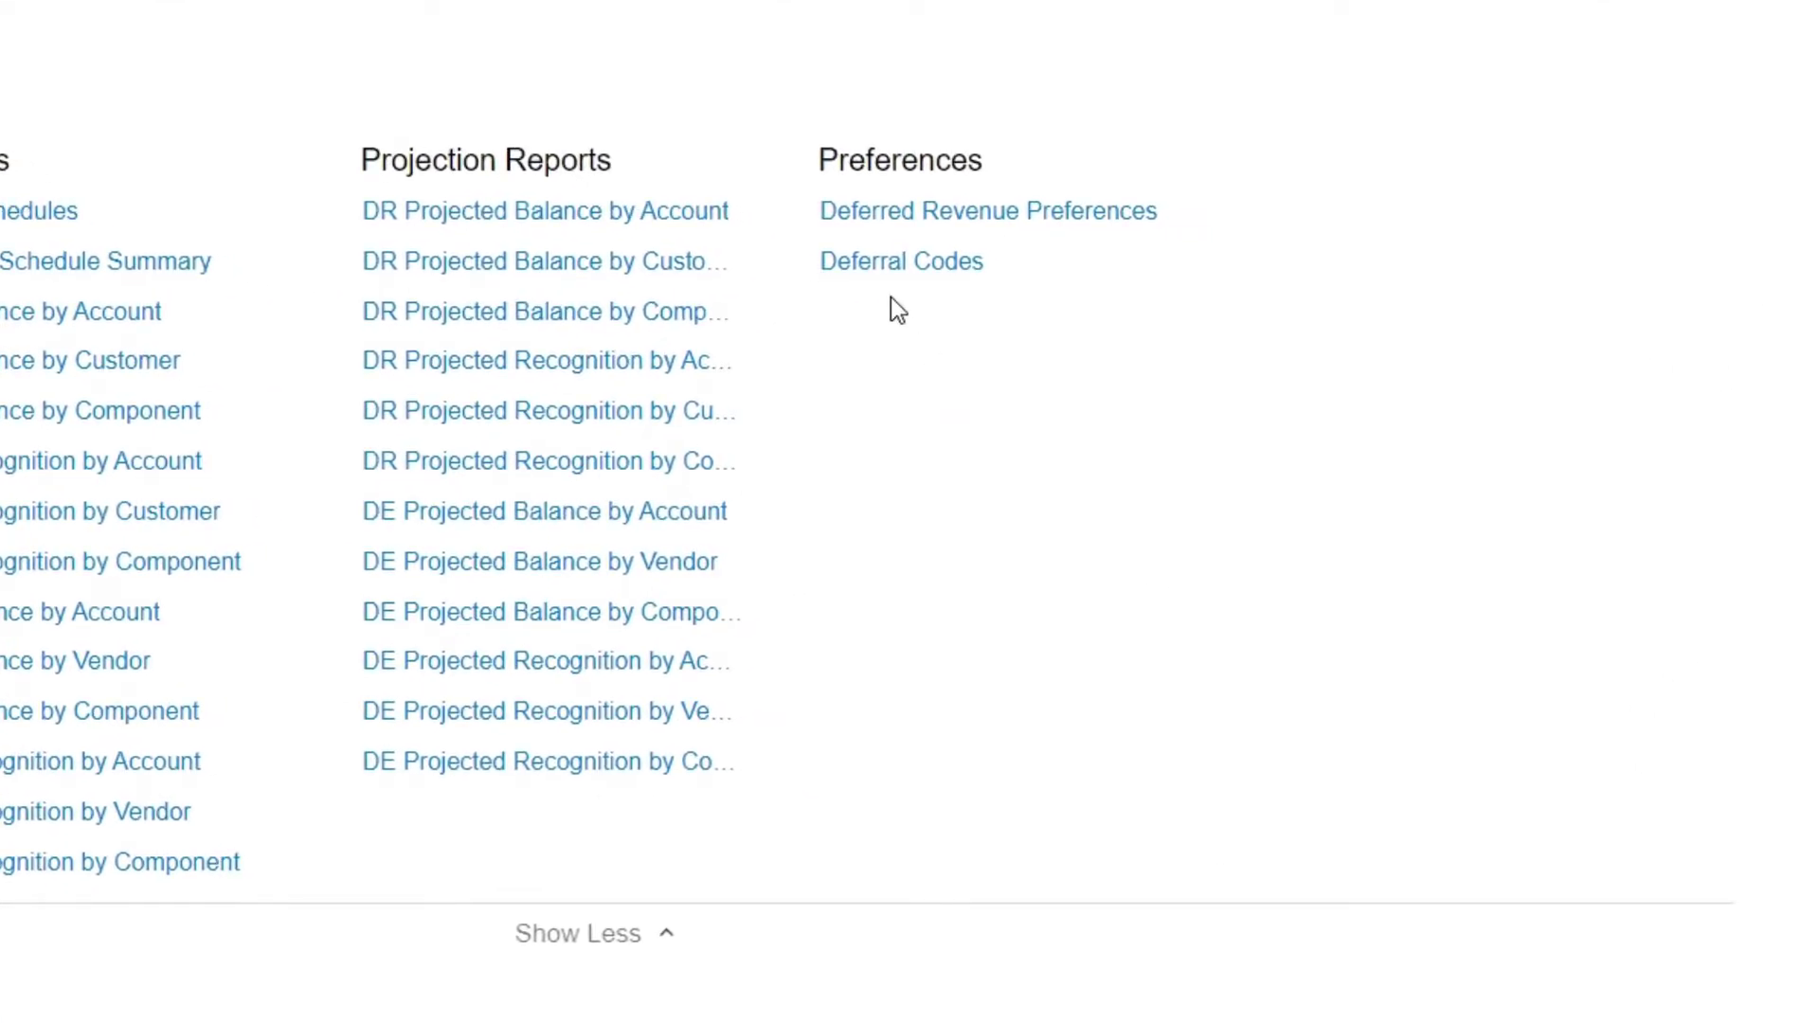
left_click(881, 268)
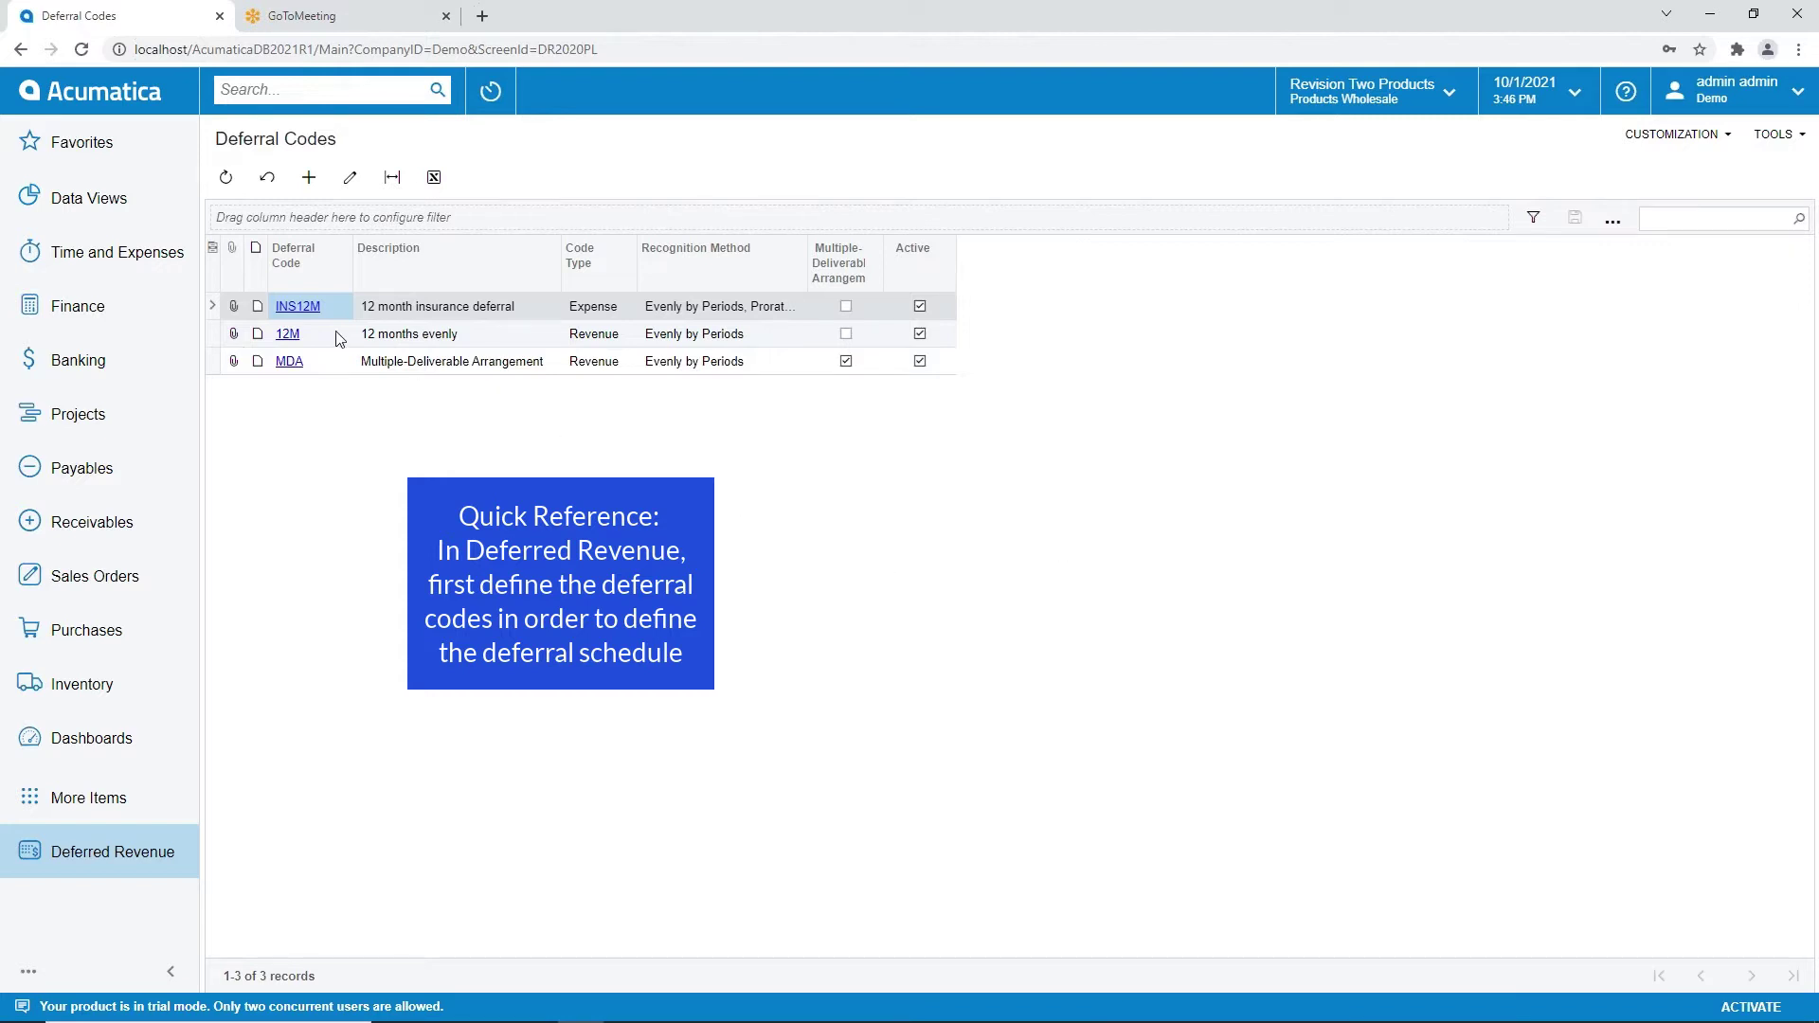
left_click(287, 333)
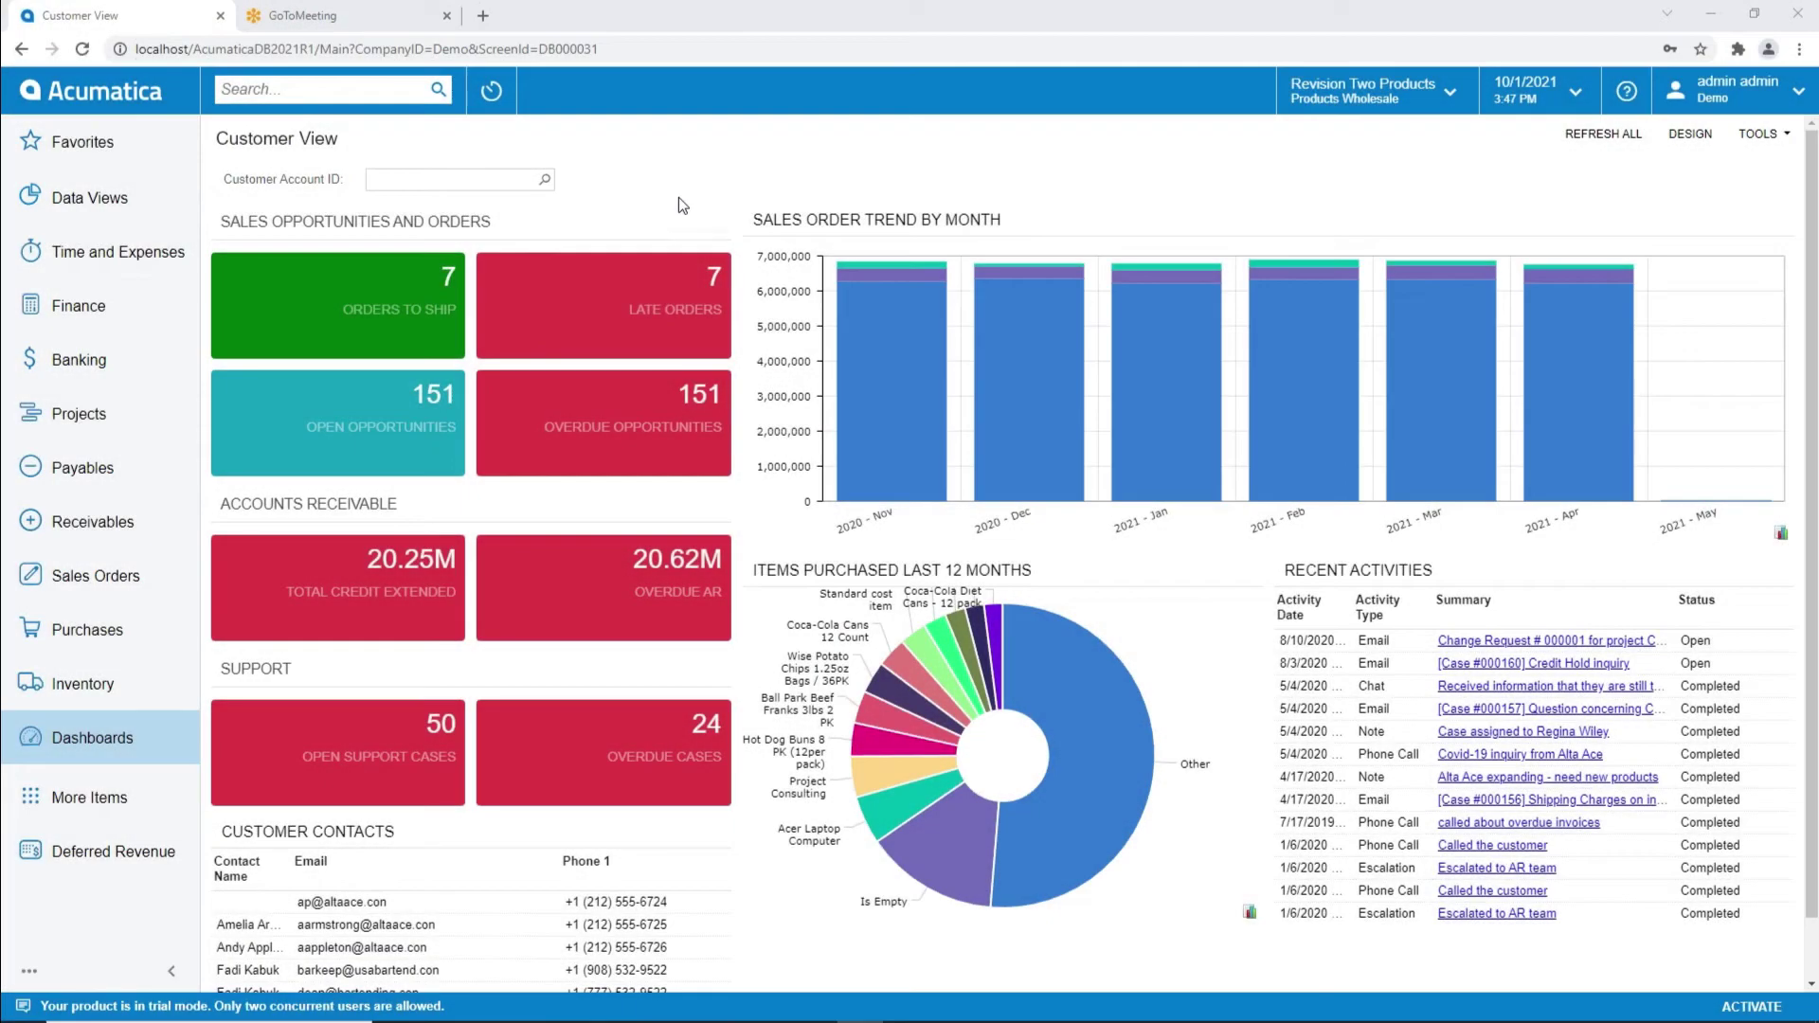
Step: Open the deferral settings of stock item AACOMPUT01 and view the selectable deferral codes without choosing one
left_click(100, 690)
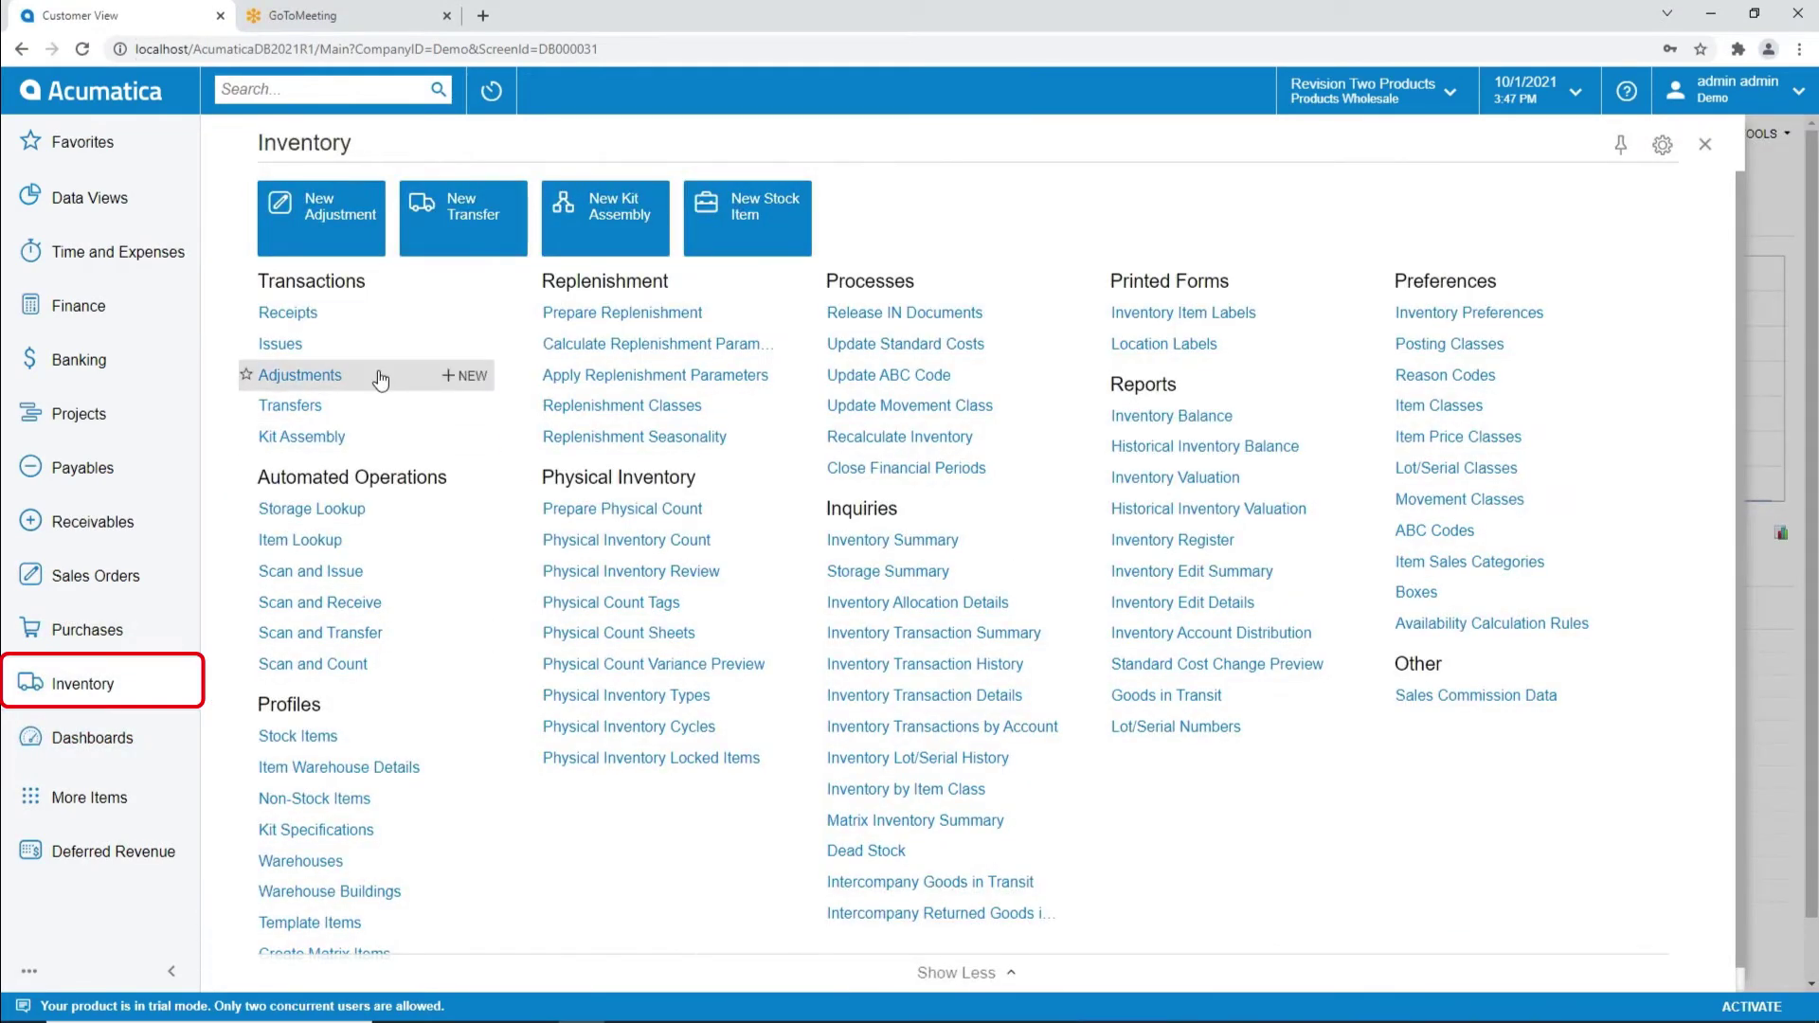
left_click(298, 737)
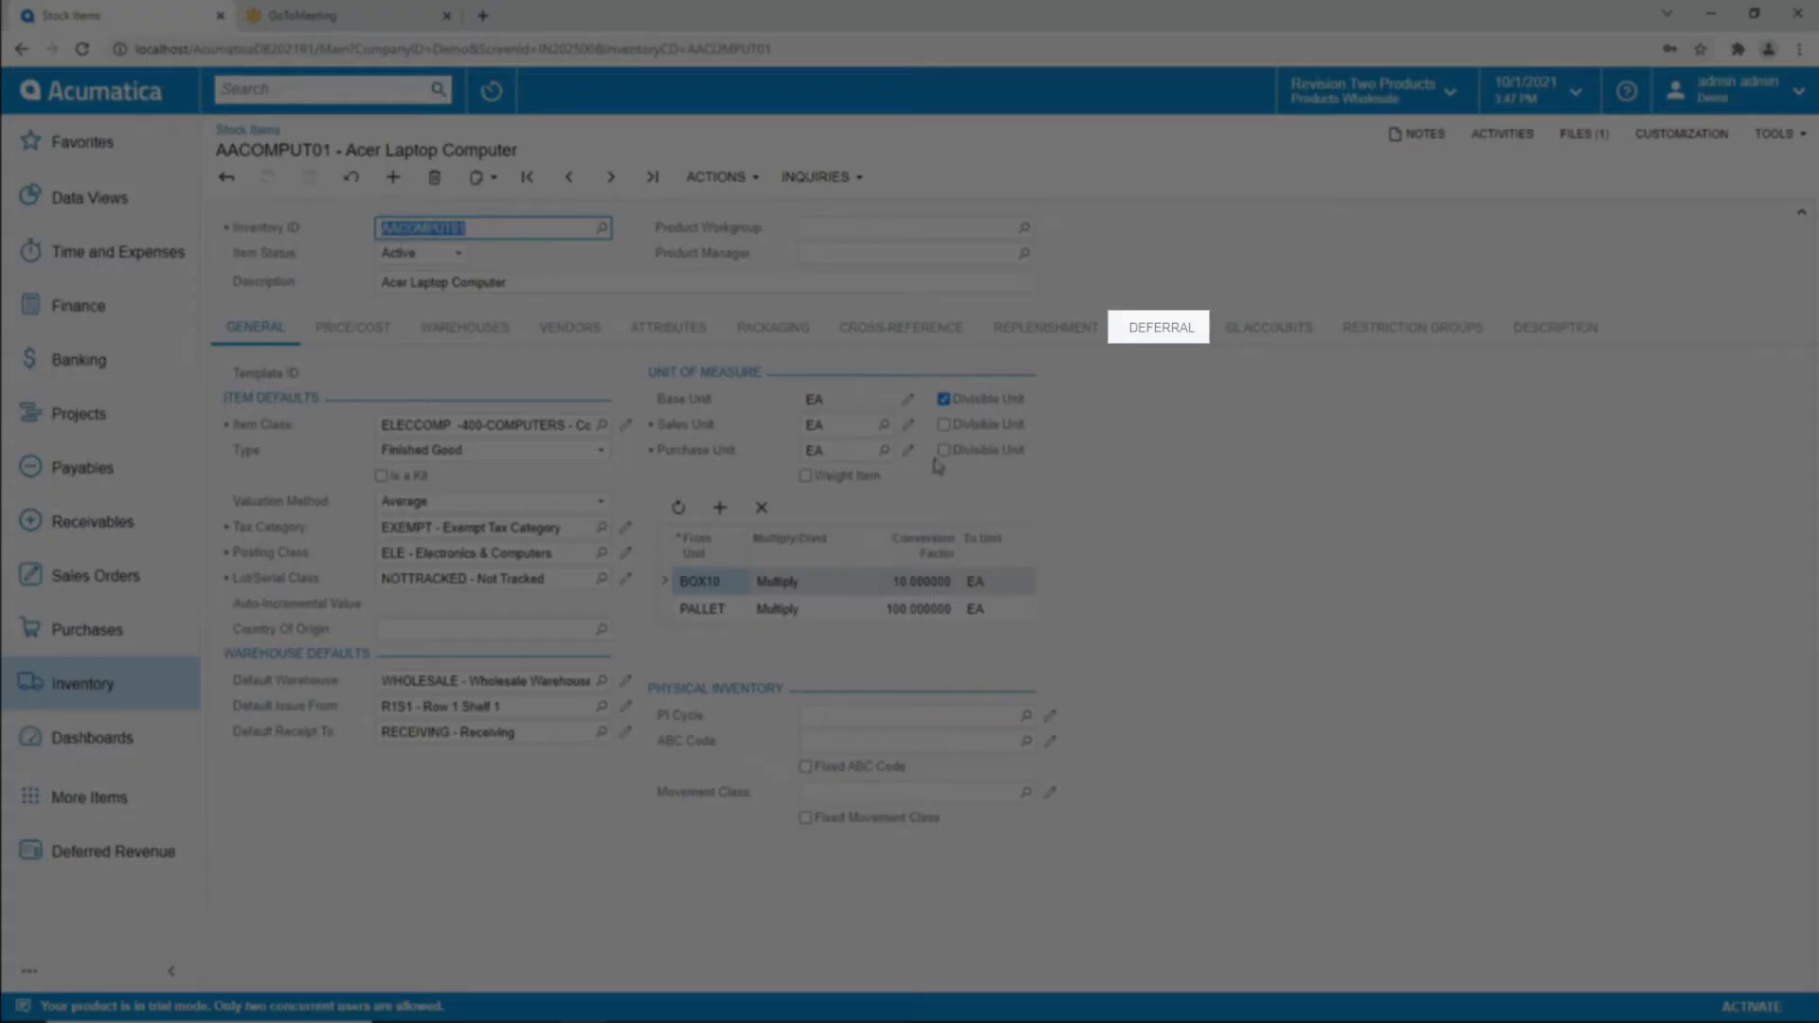
left_click(1156, 339)
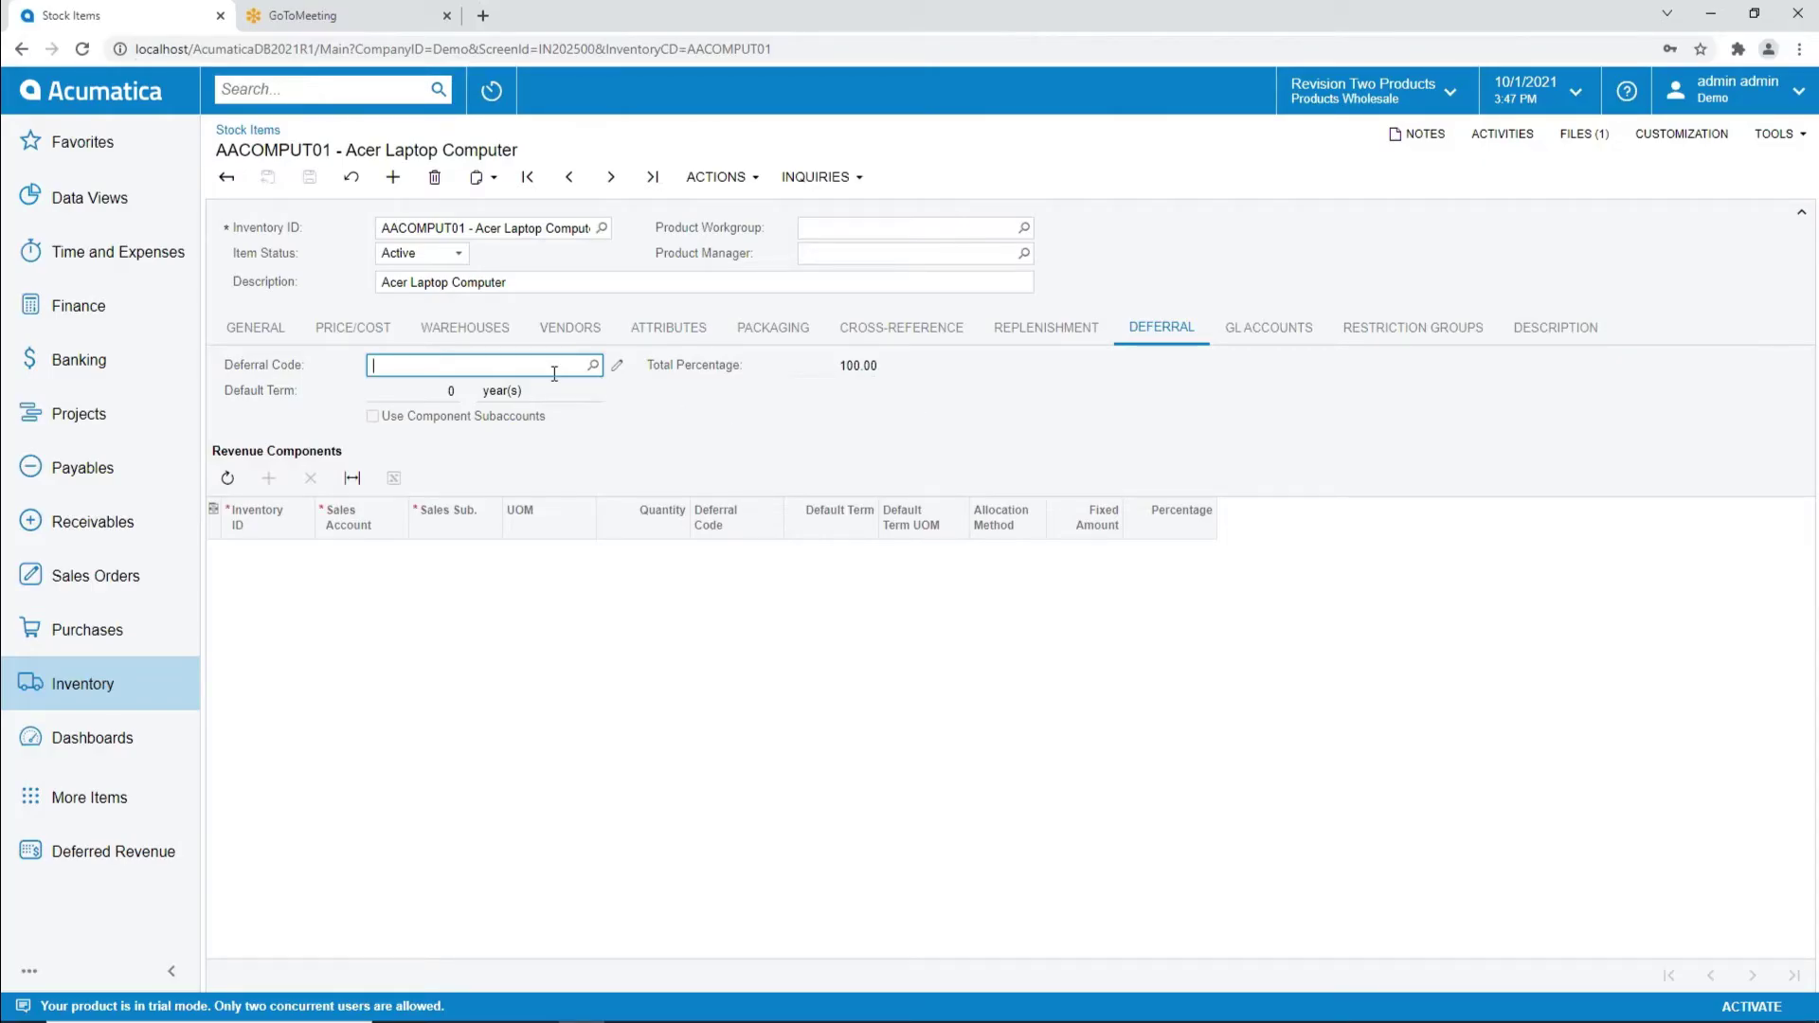
left_click(593, 367)
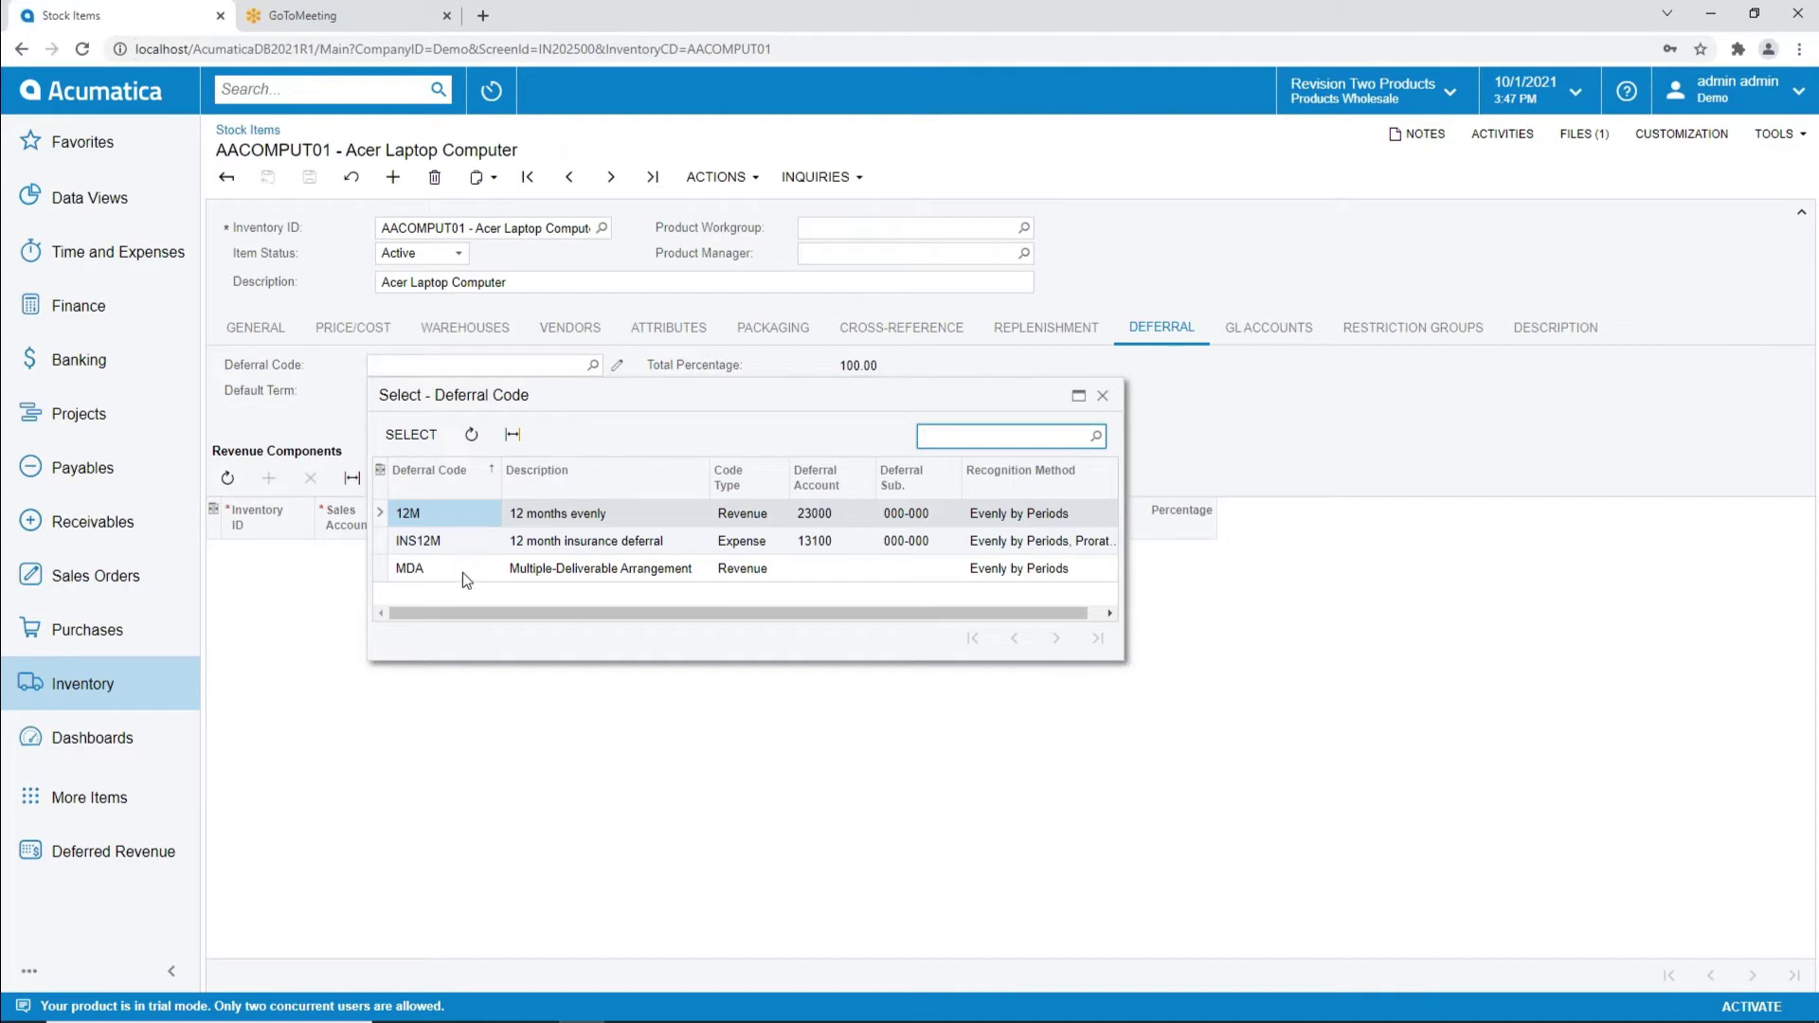
left_click(1101, 395)
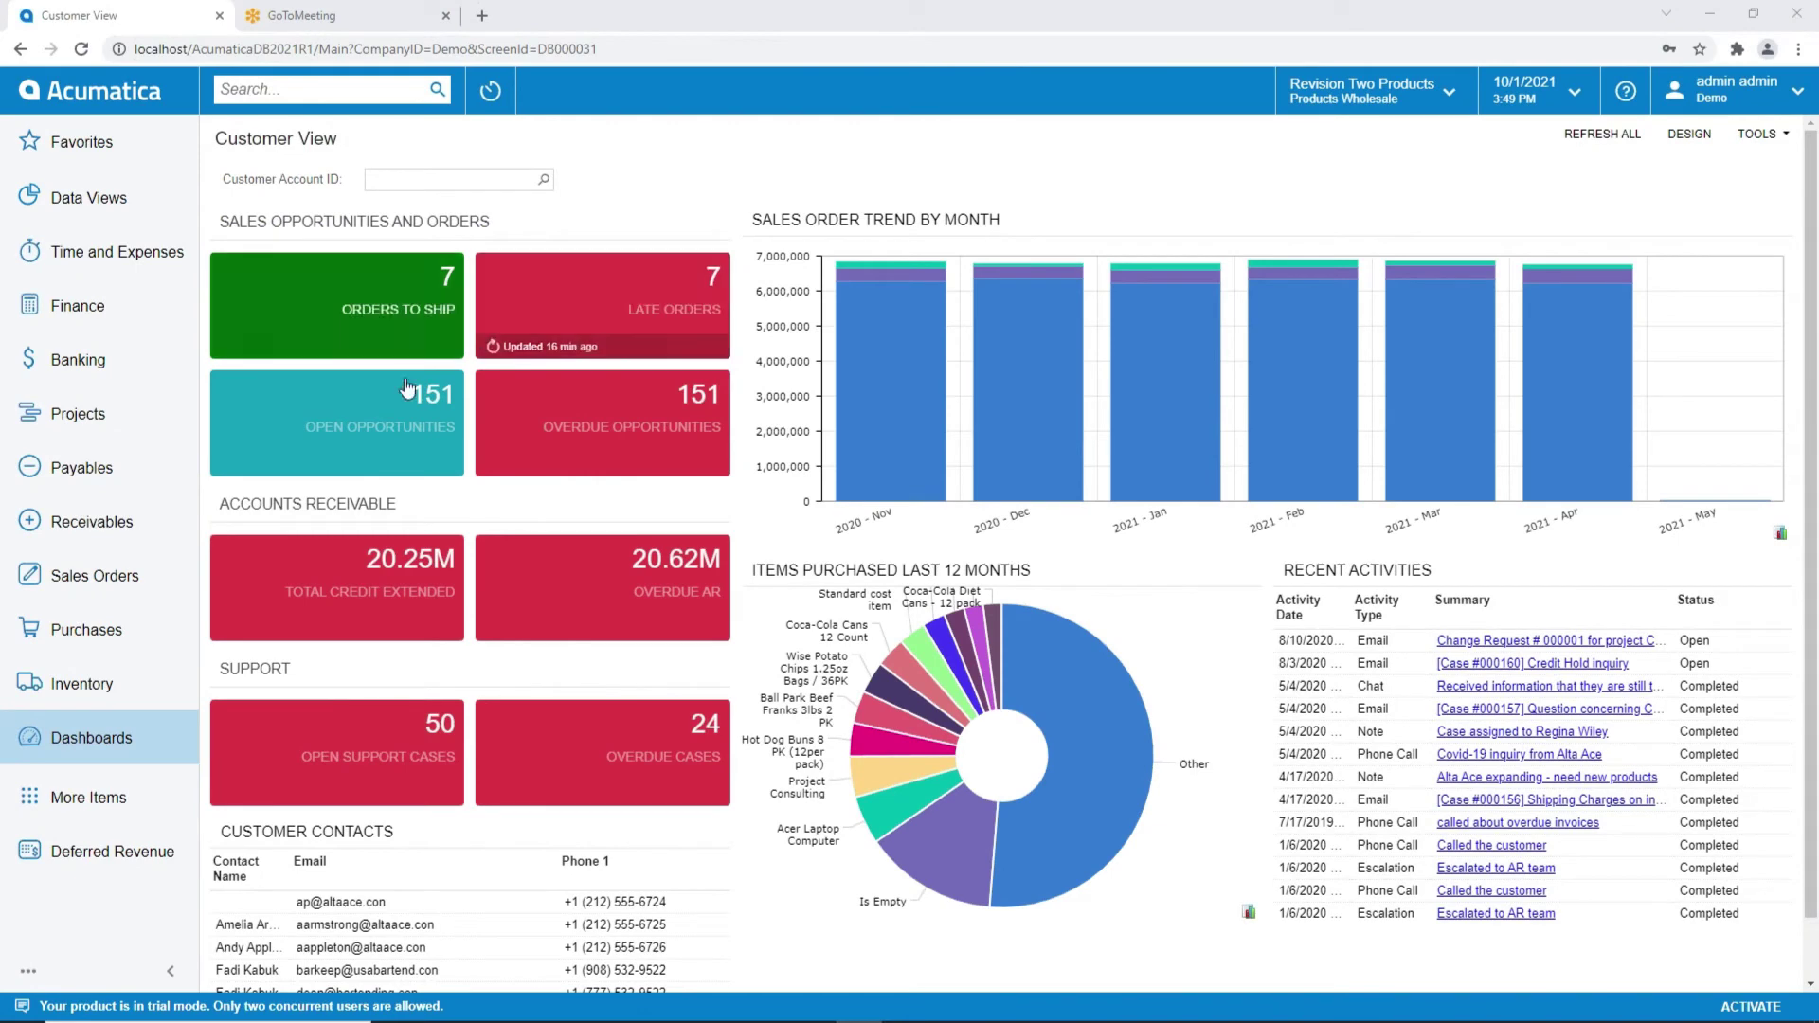
Step: Create a new receivables invoice for customer AACUSTOMER (Alta Ace)
left_click(95, 523)
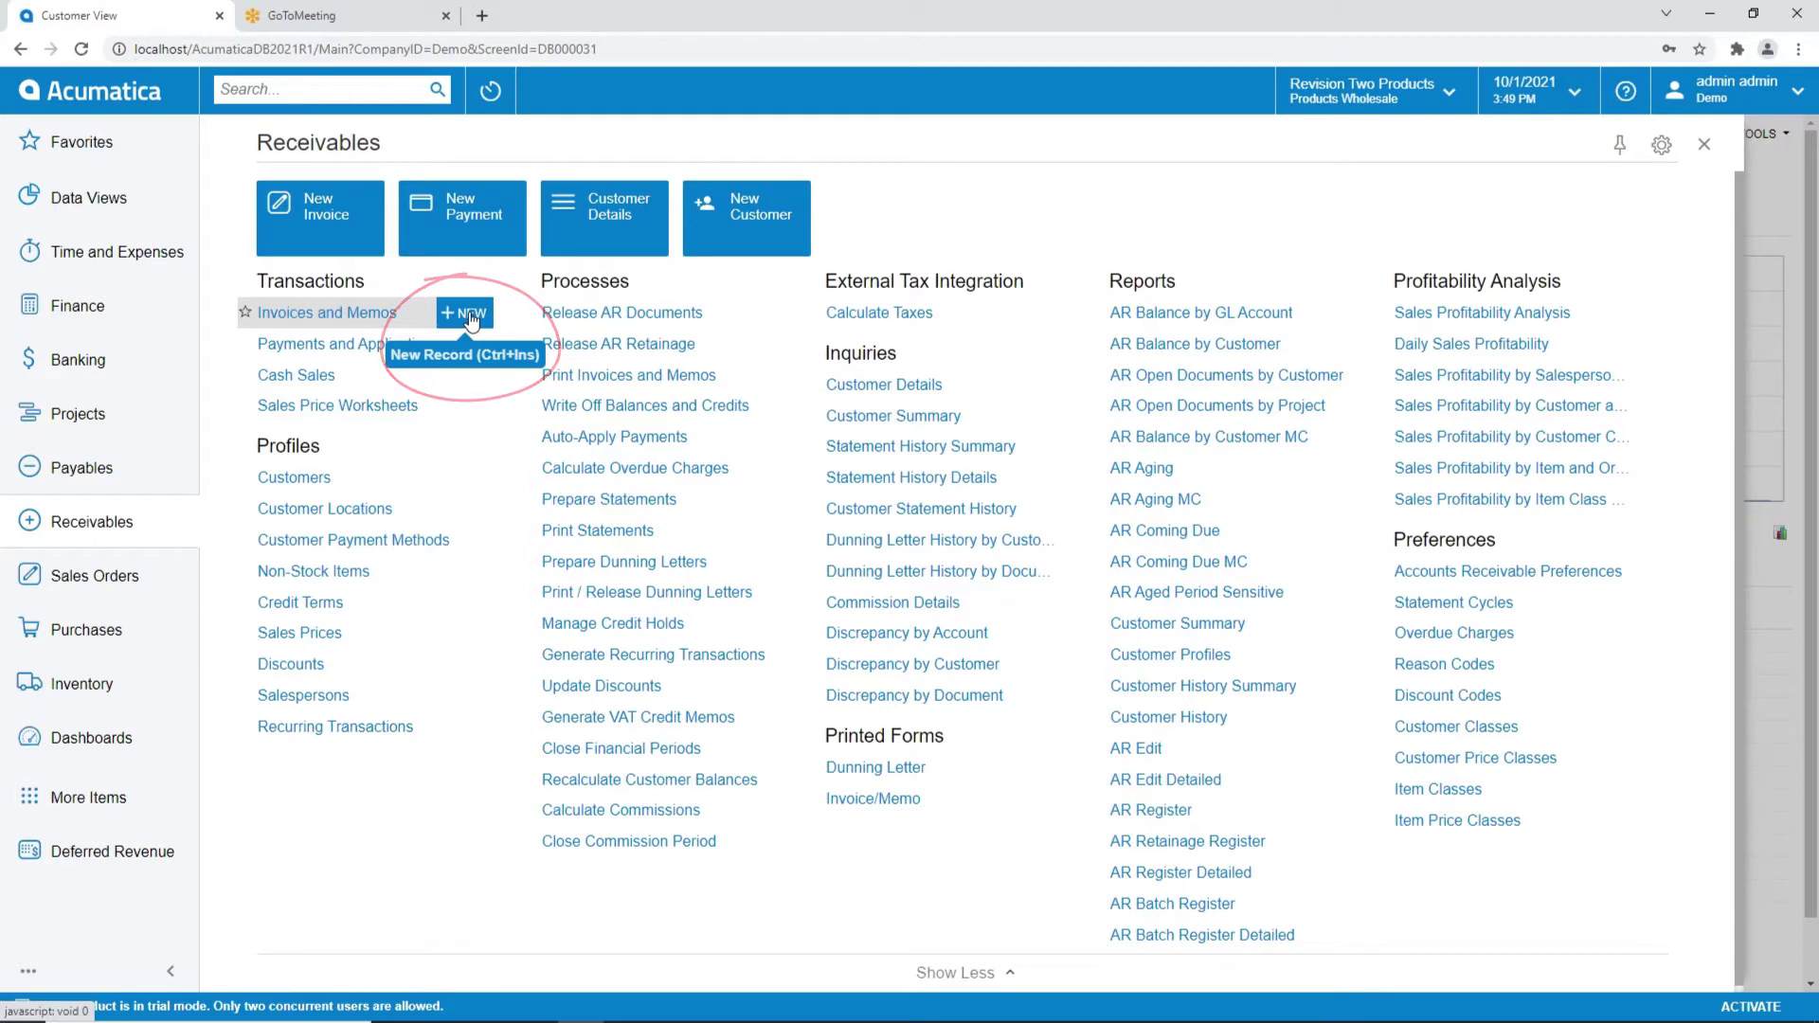
left_click(468, 313)
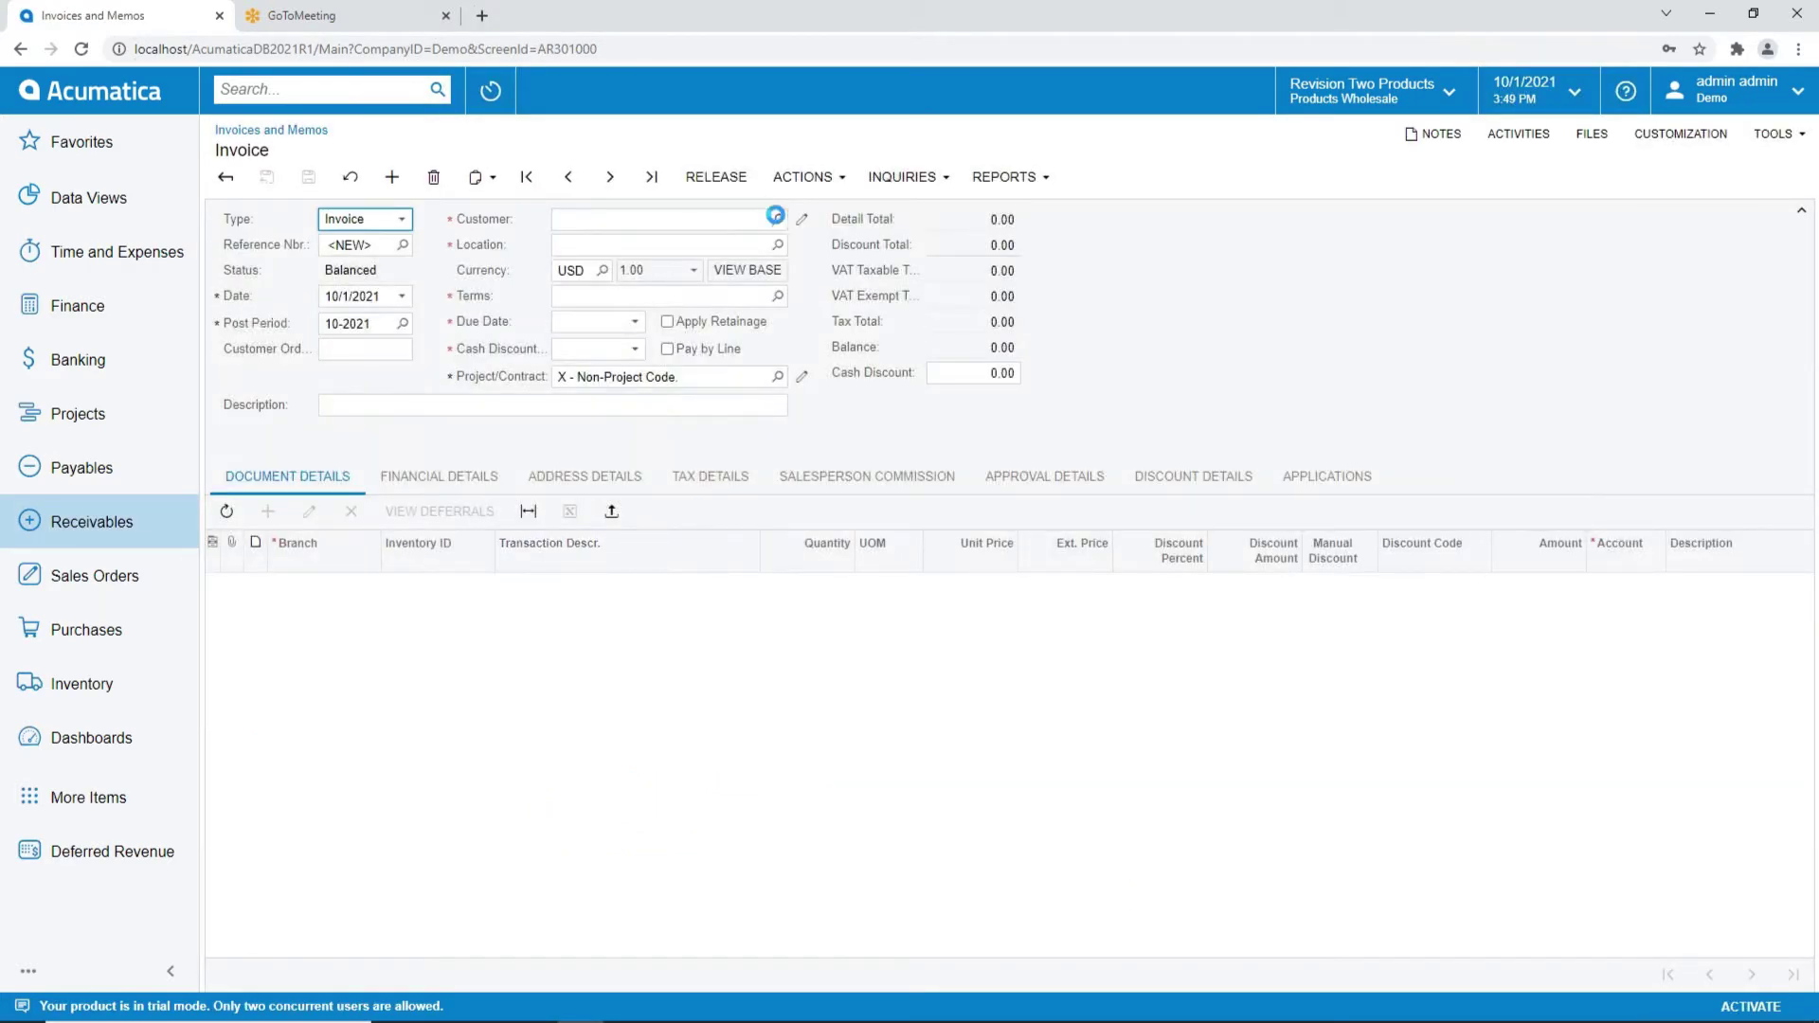
left_click(777, 219)
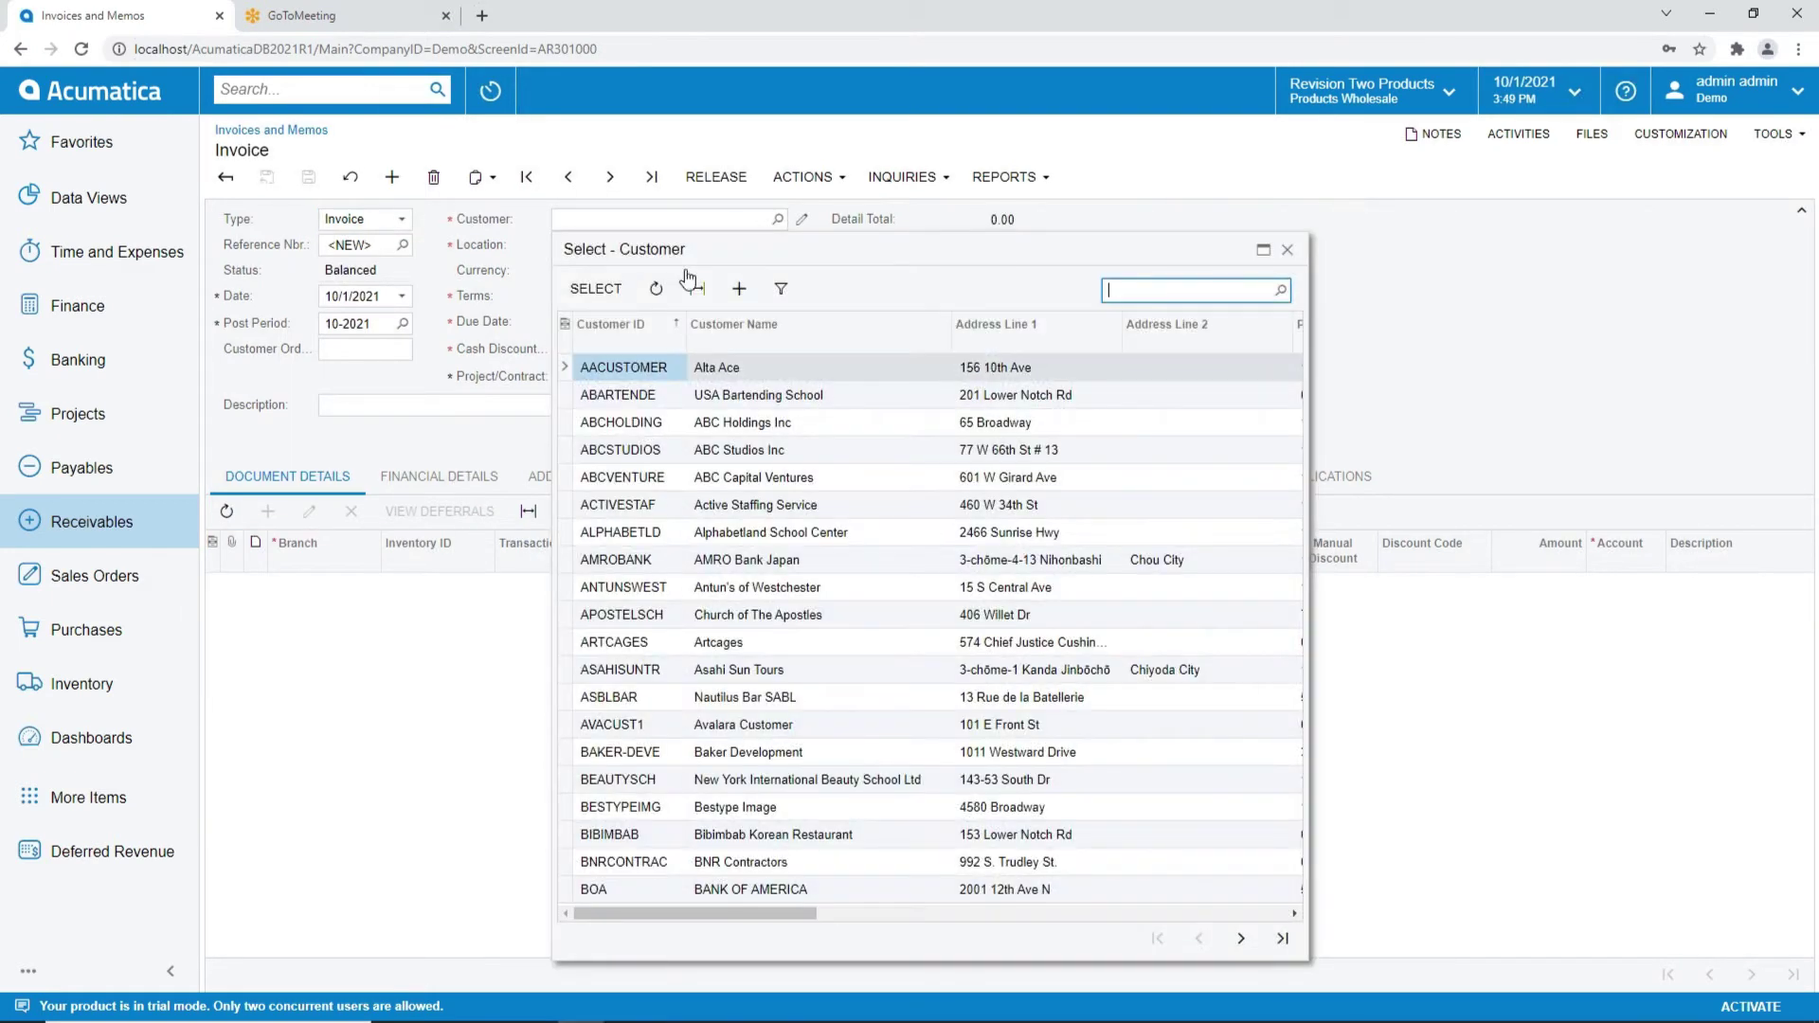
double_click(635, 370)
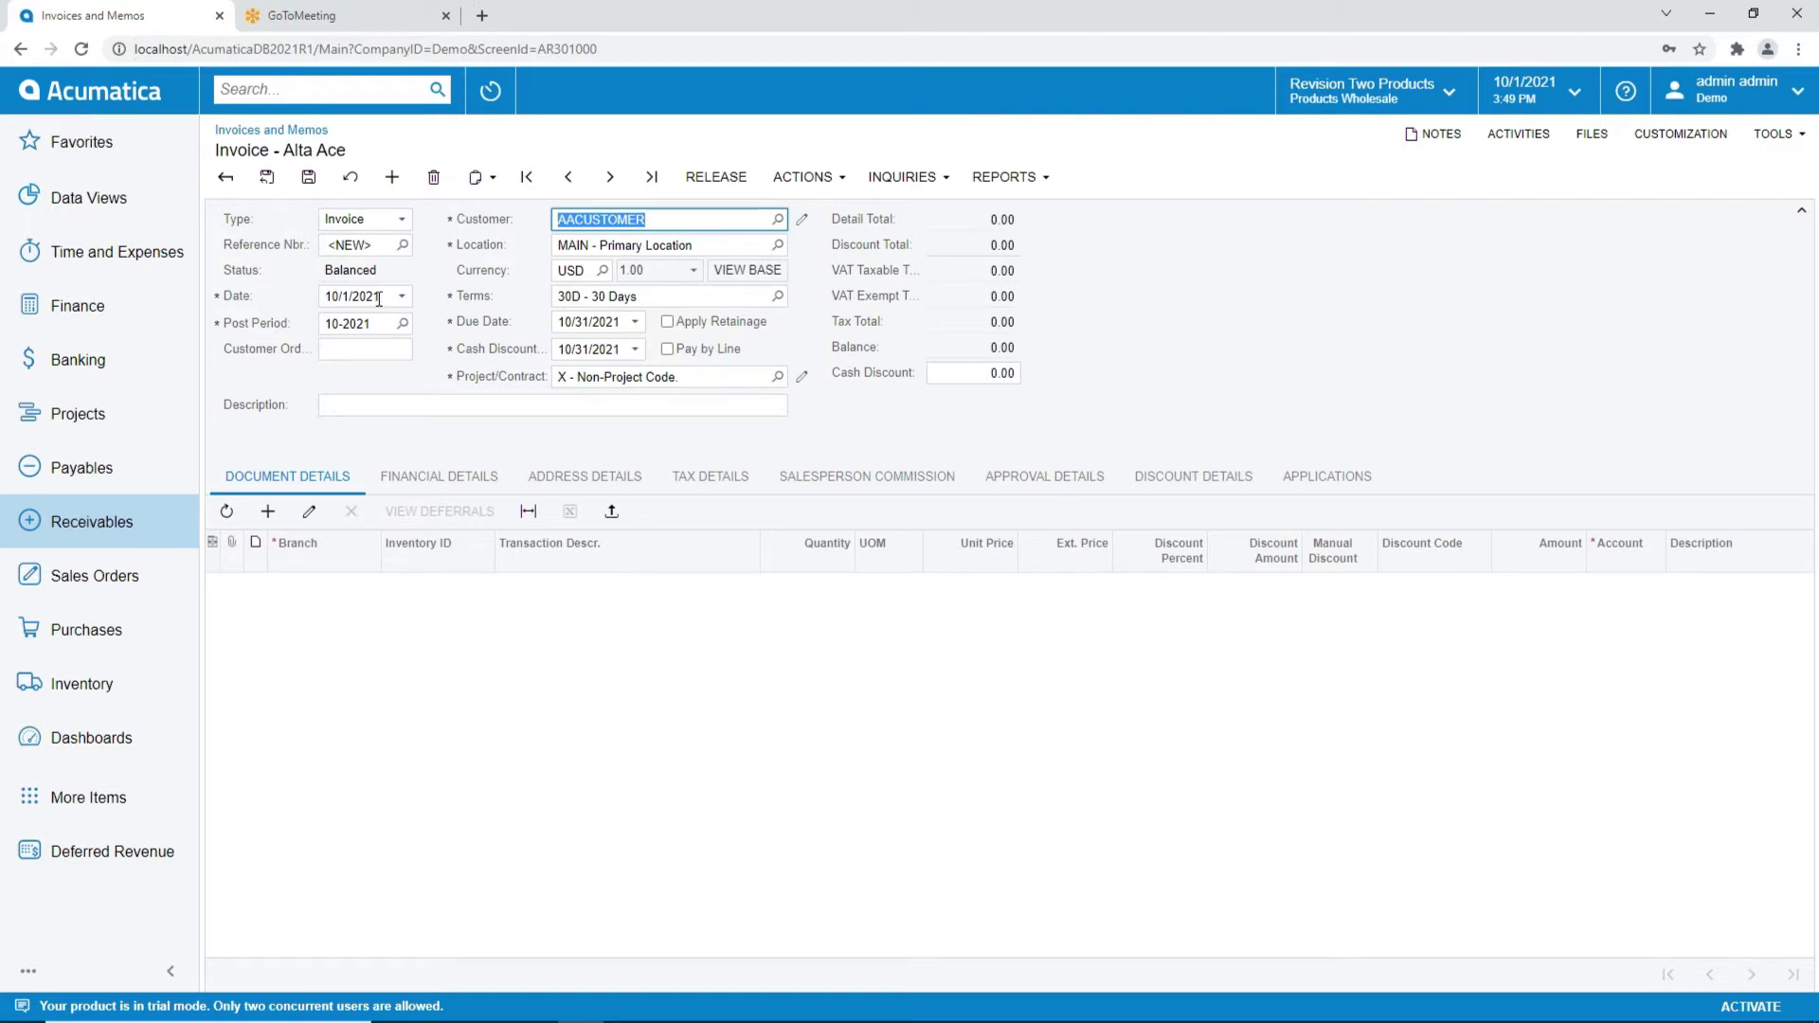
Step: Add a document detail line to the invoice with the inventory item CONSULTING
left_click(269, 513)
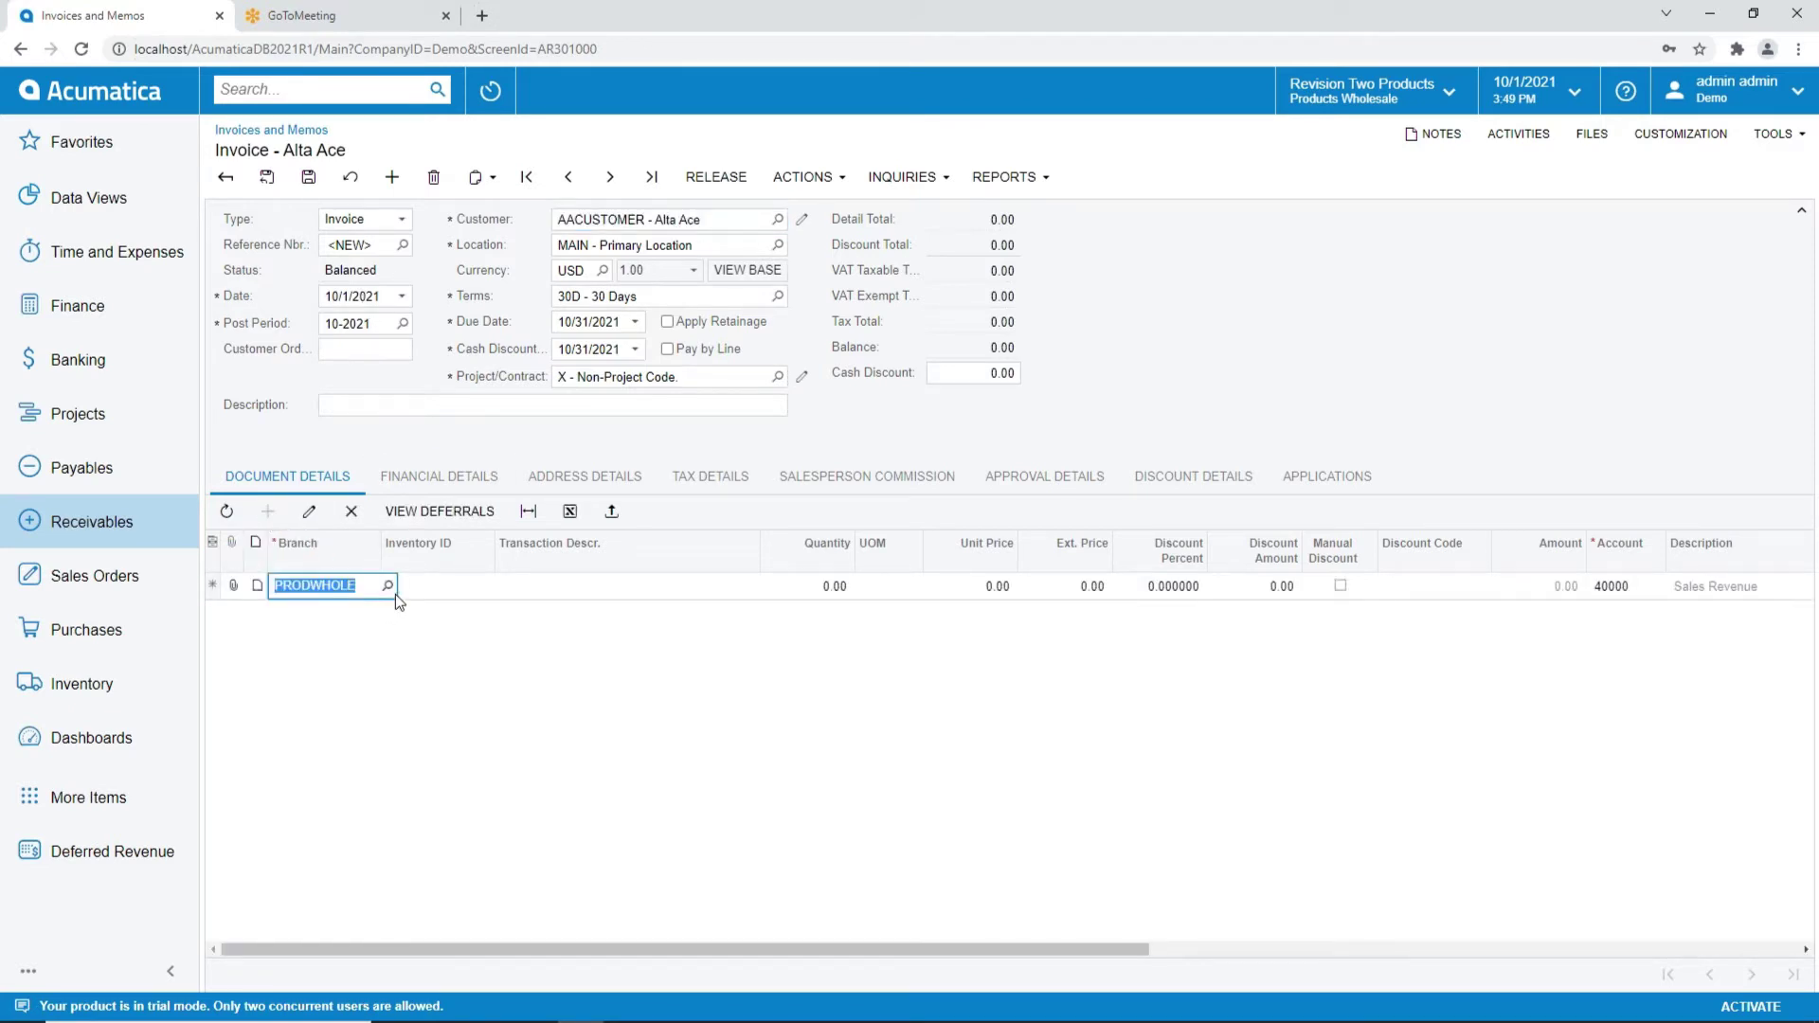
left_click(440, 588)
left_click(498, 586)
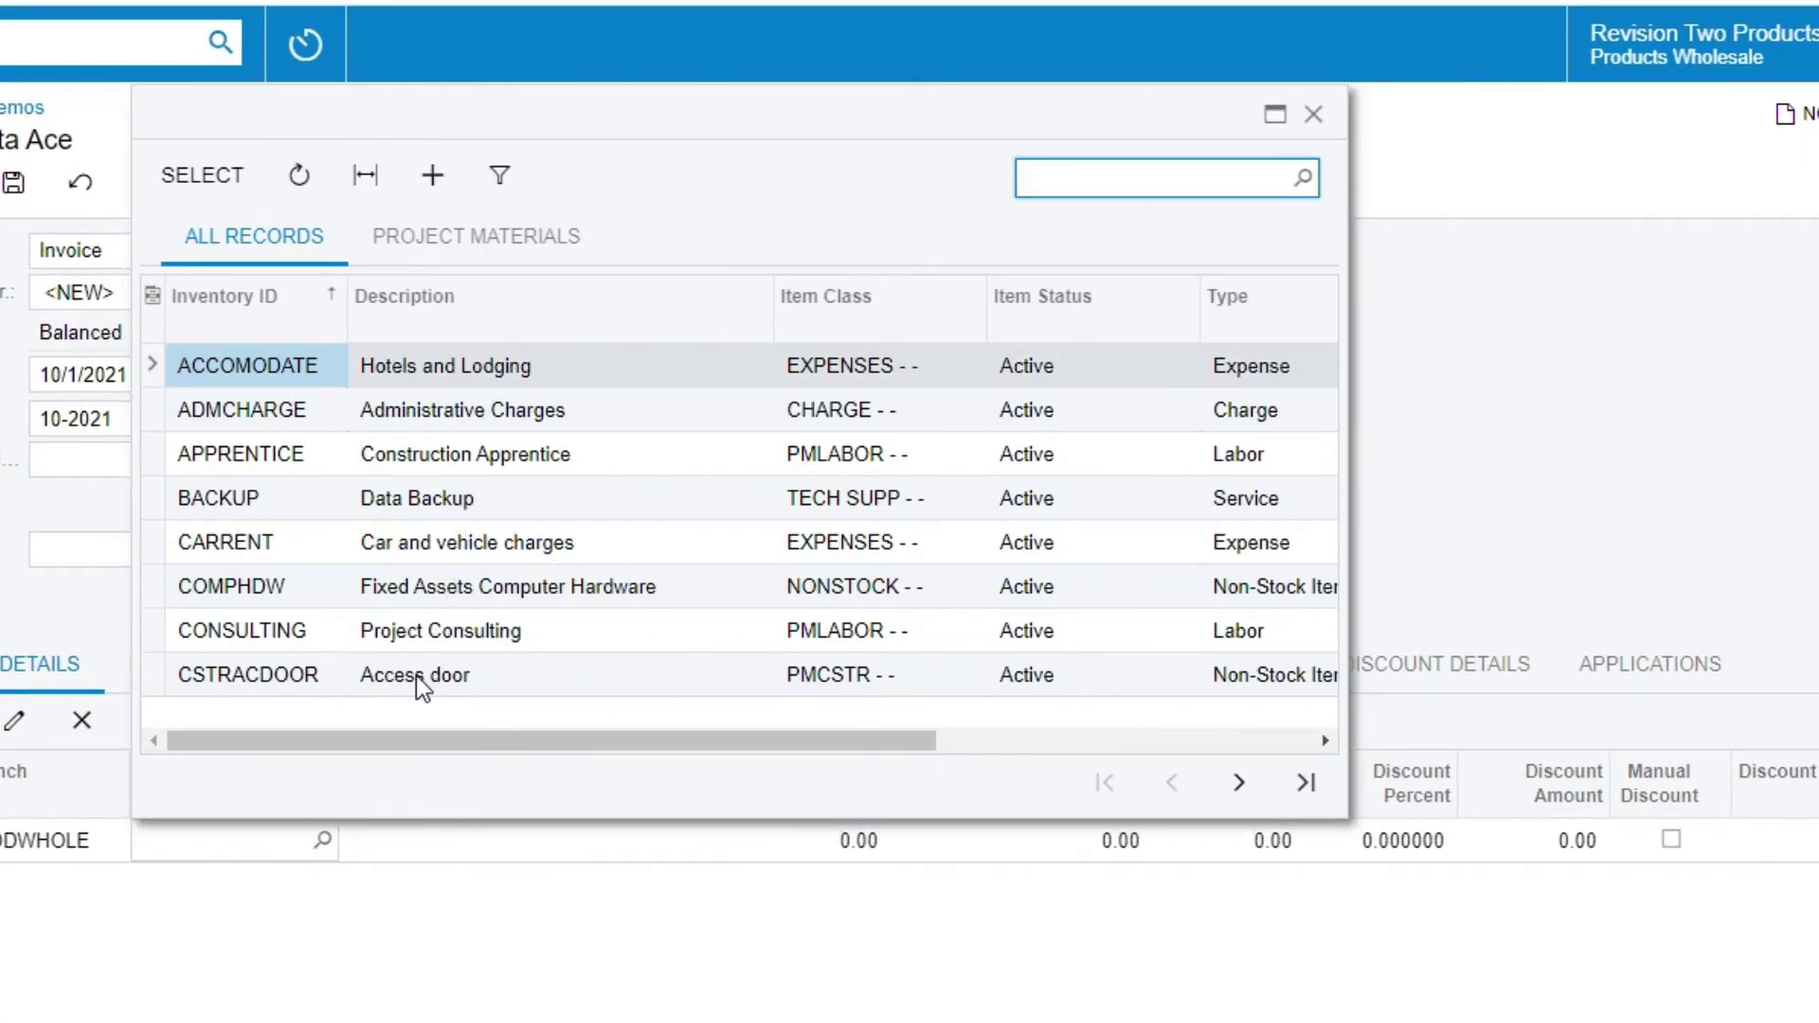
left_click(429, 636)
double_click(426, 635)
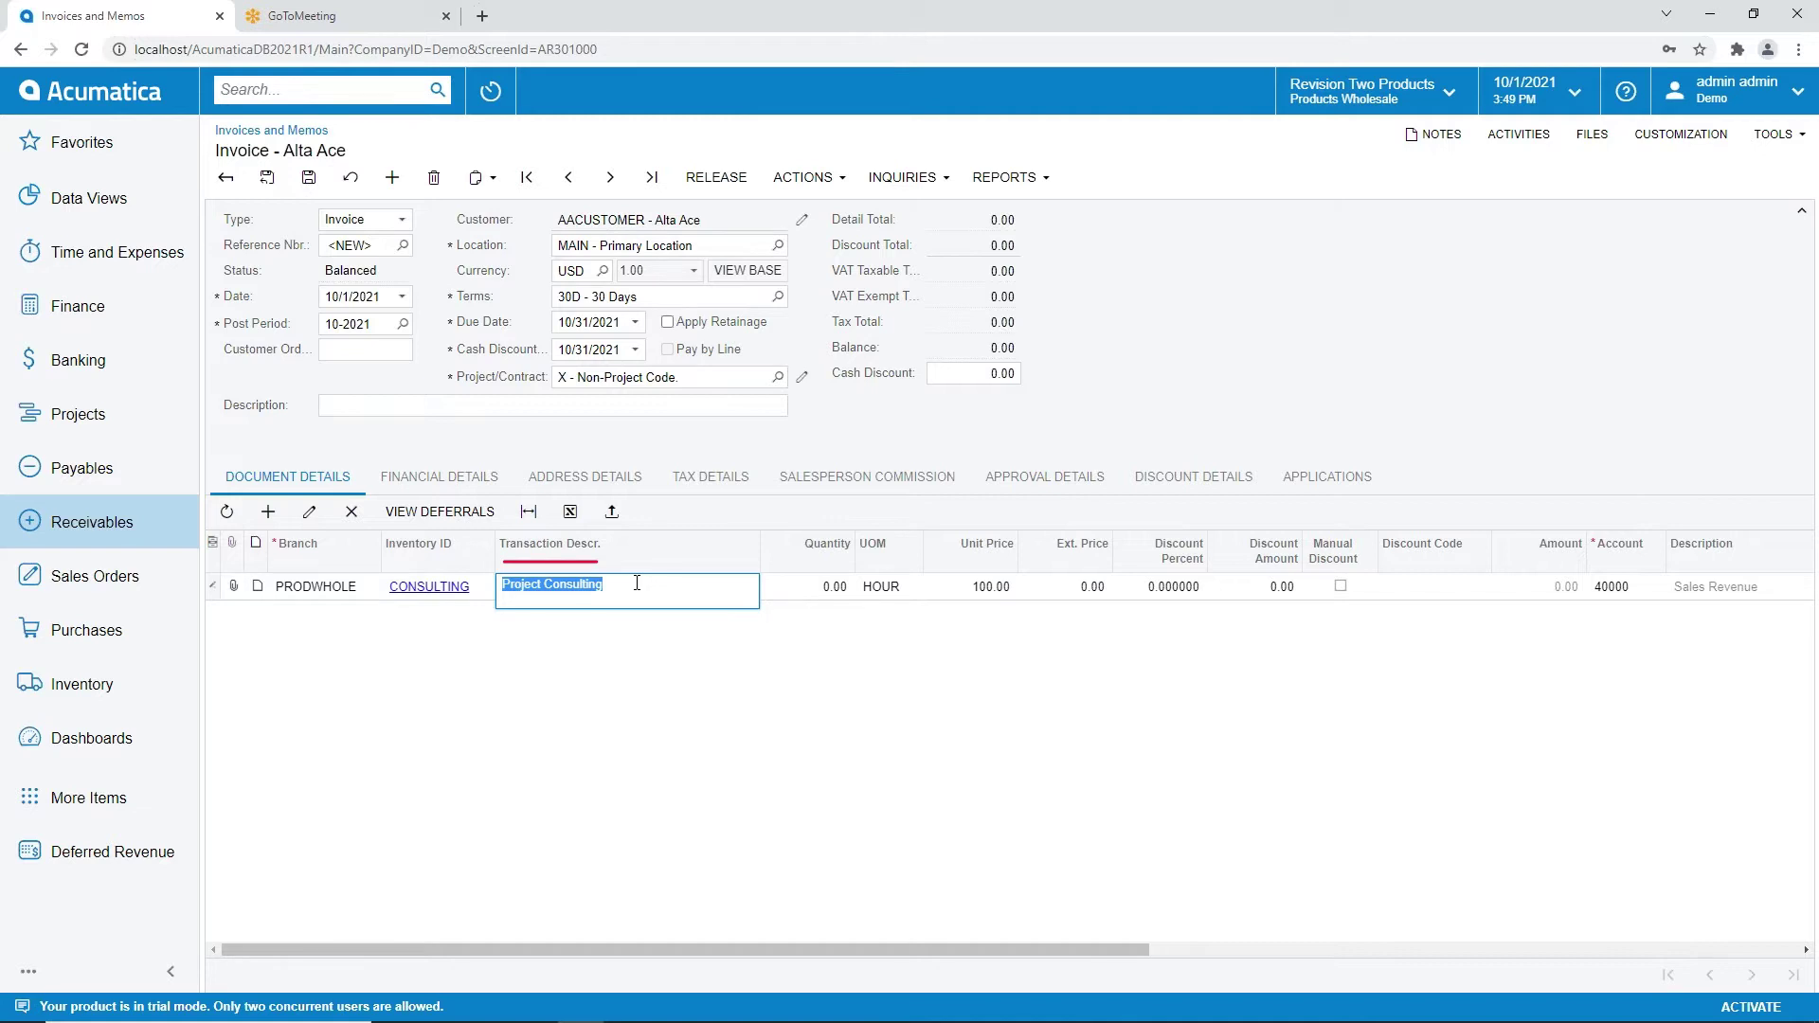
Step: Set the consulting line's quantity to 1 and its unit price to 1,200
key("Tab")
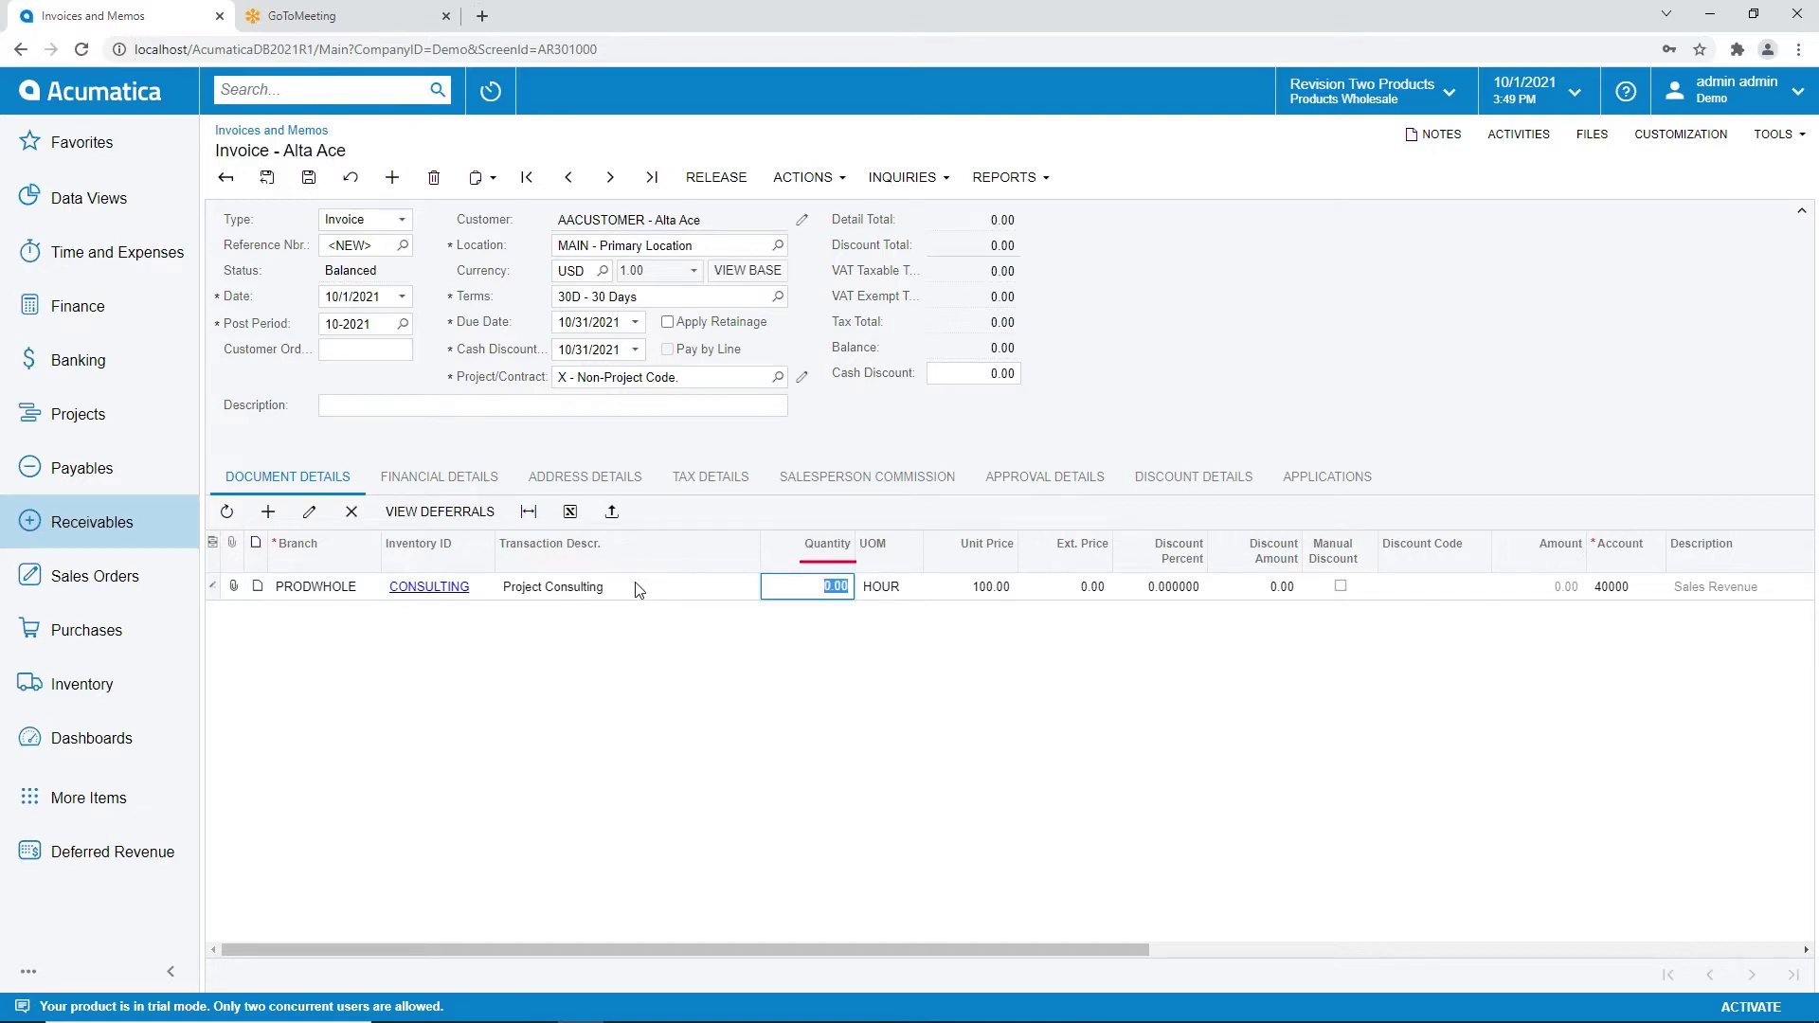
type("1")
key("Tab")
key("Tab")
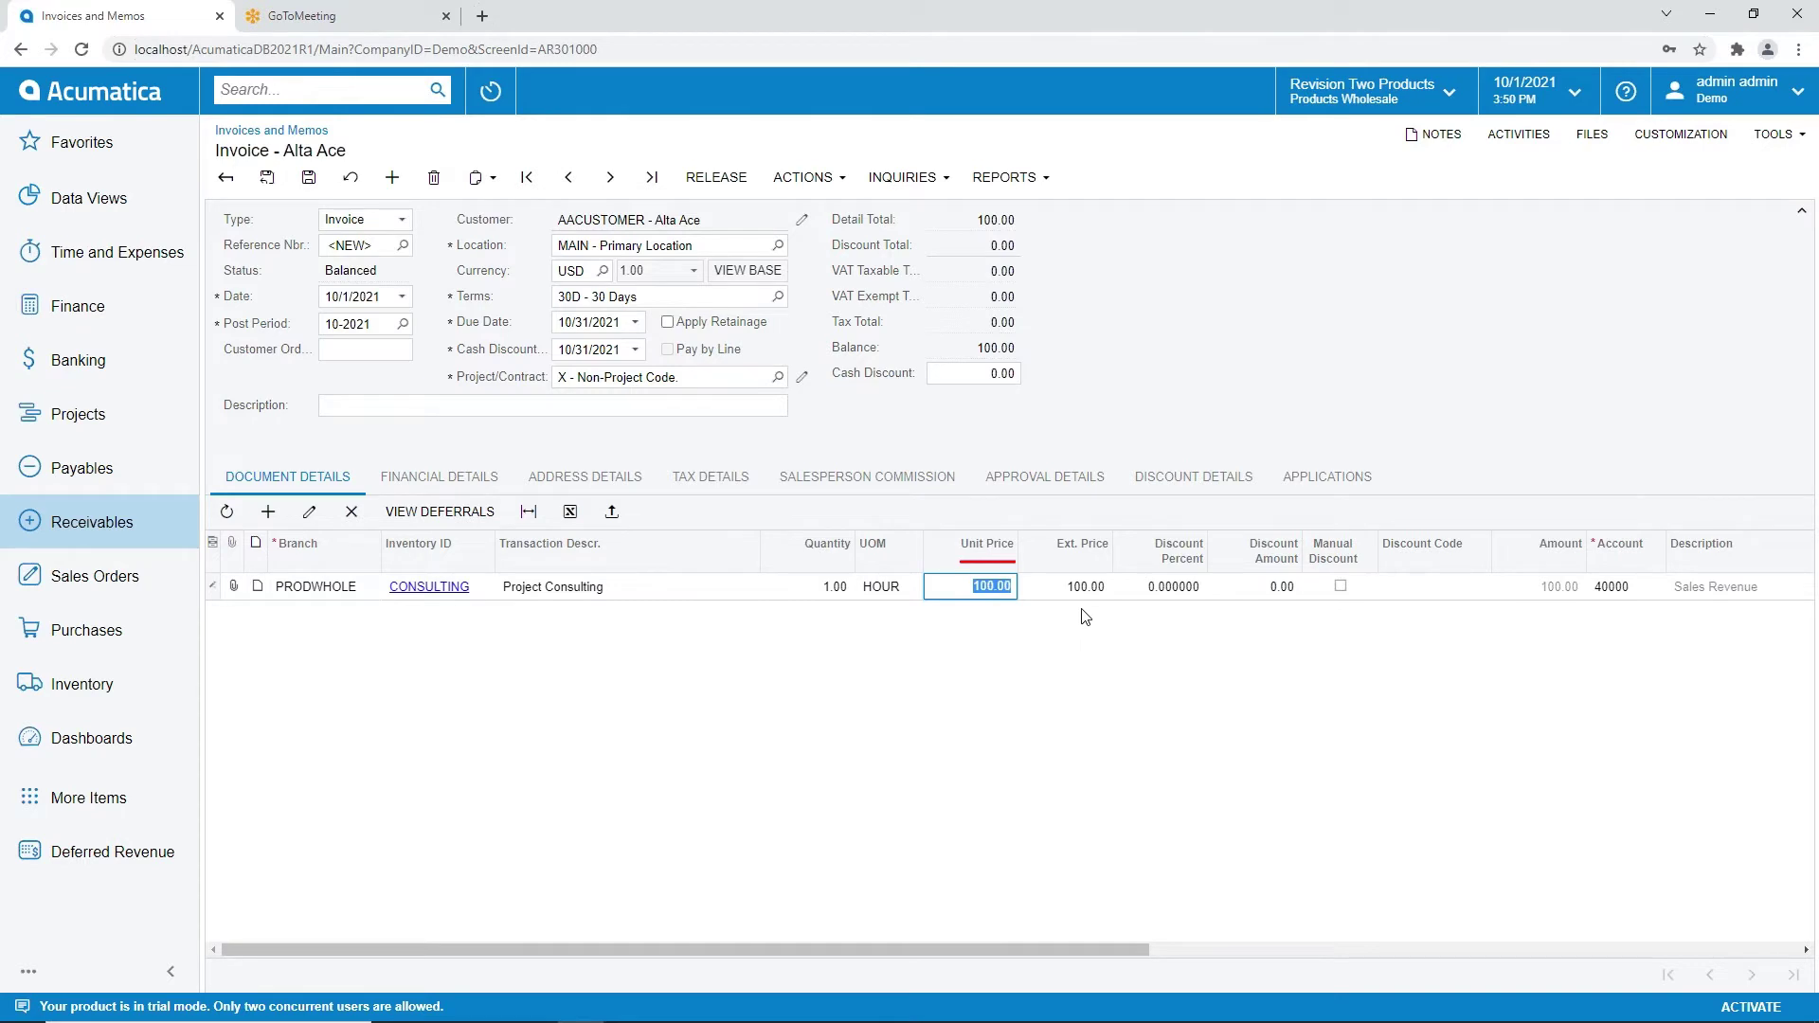
type("1200")
key("Tab")
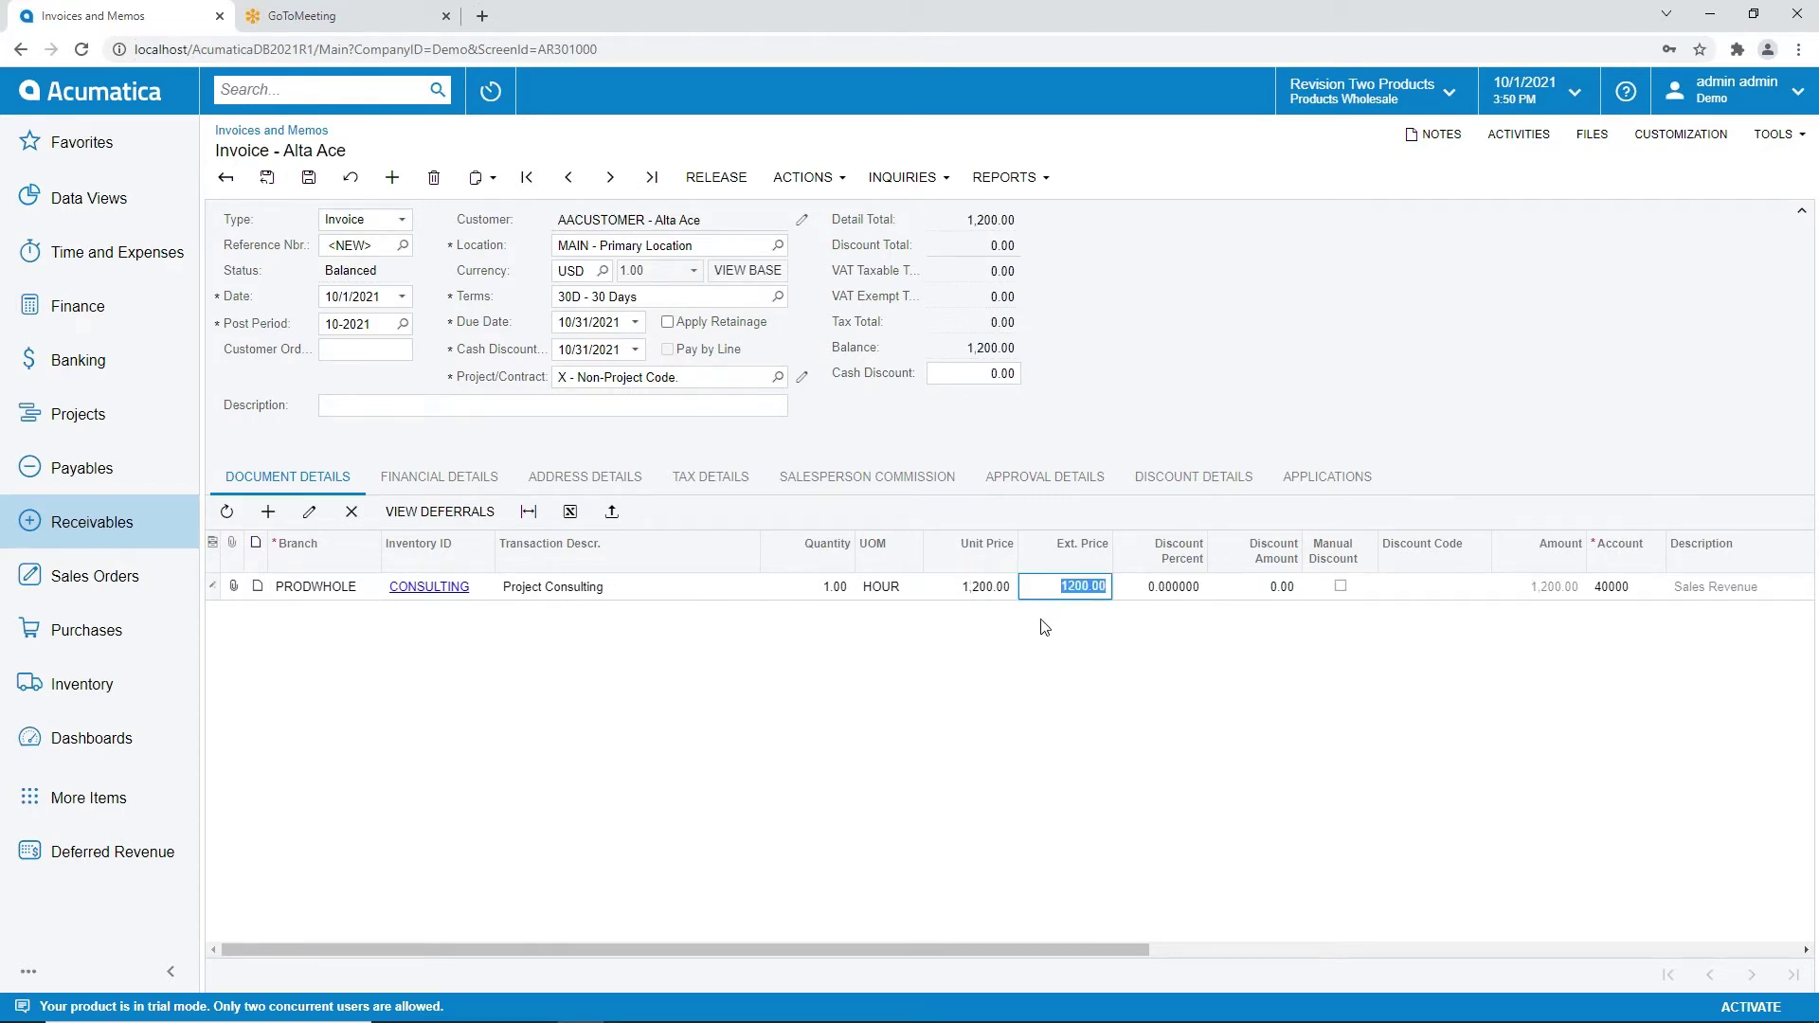
Step: Assign the deferral code 12M (12 months evenly) to the consulting line
key("Tab")
key("Tab")
key("Tab")
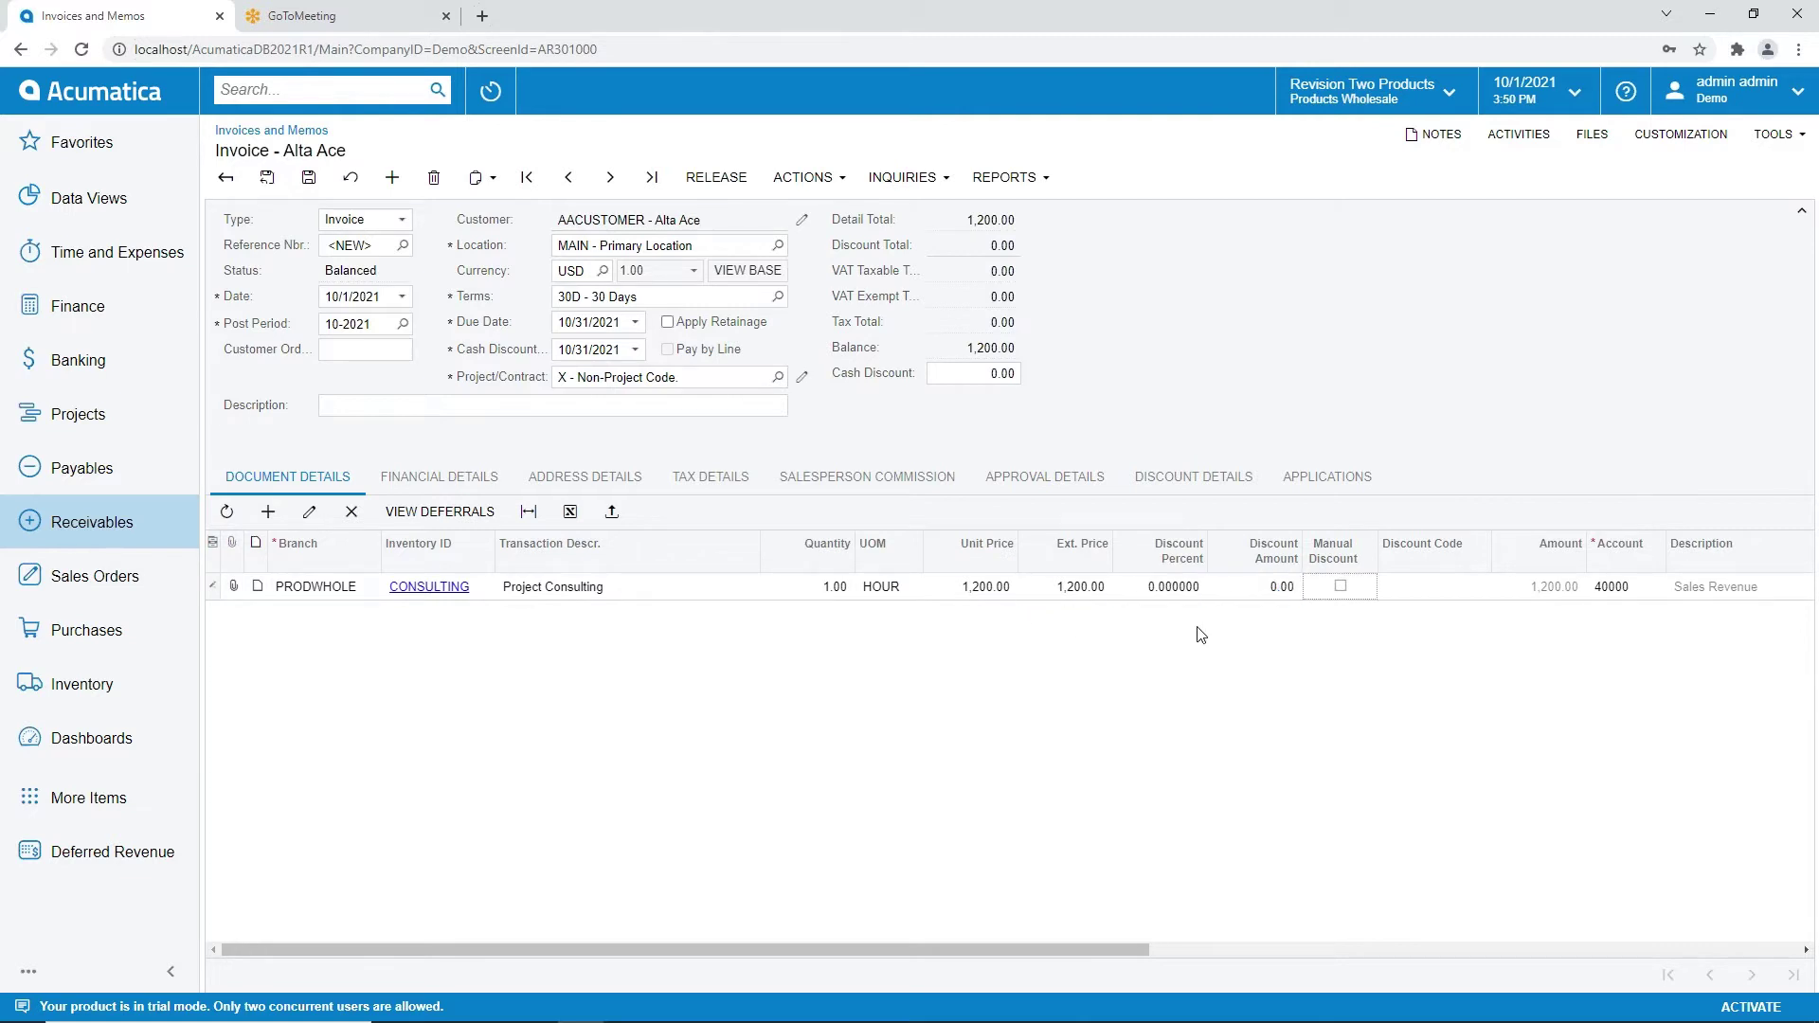
key("Tab")
key("Tab")
key("Tab")
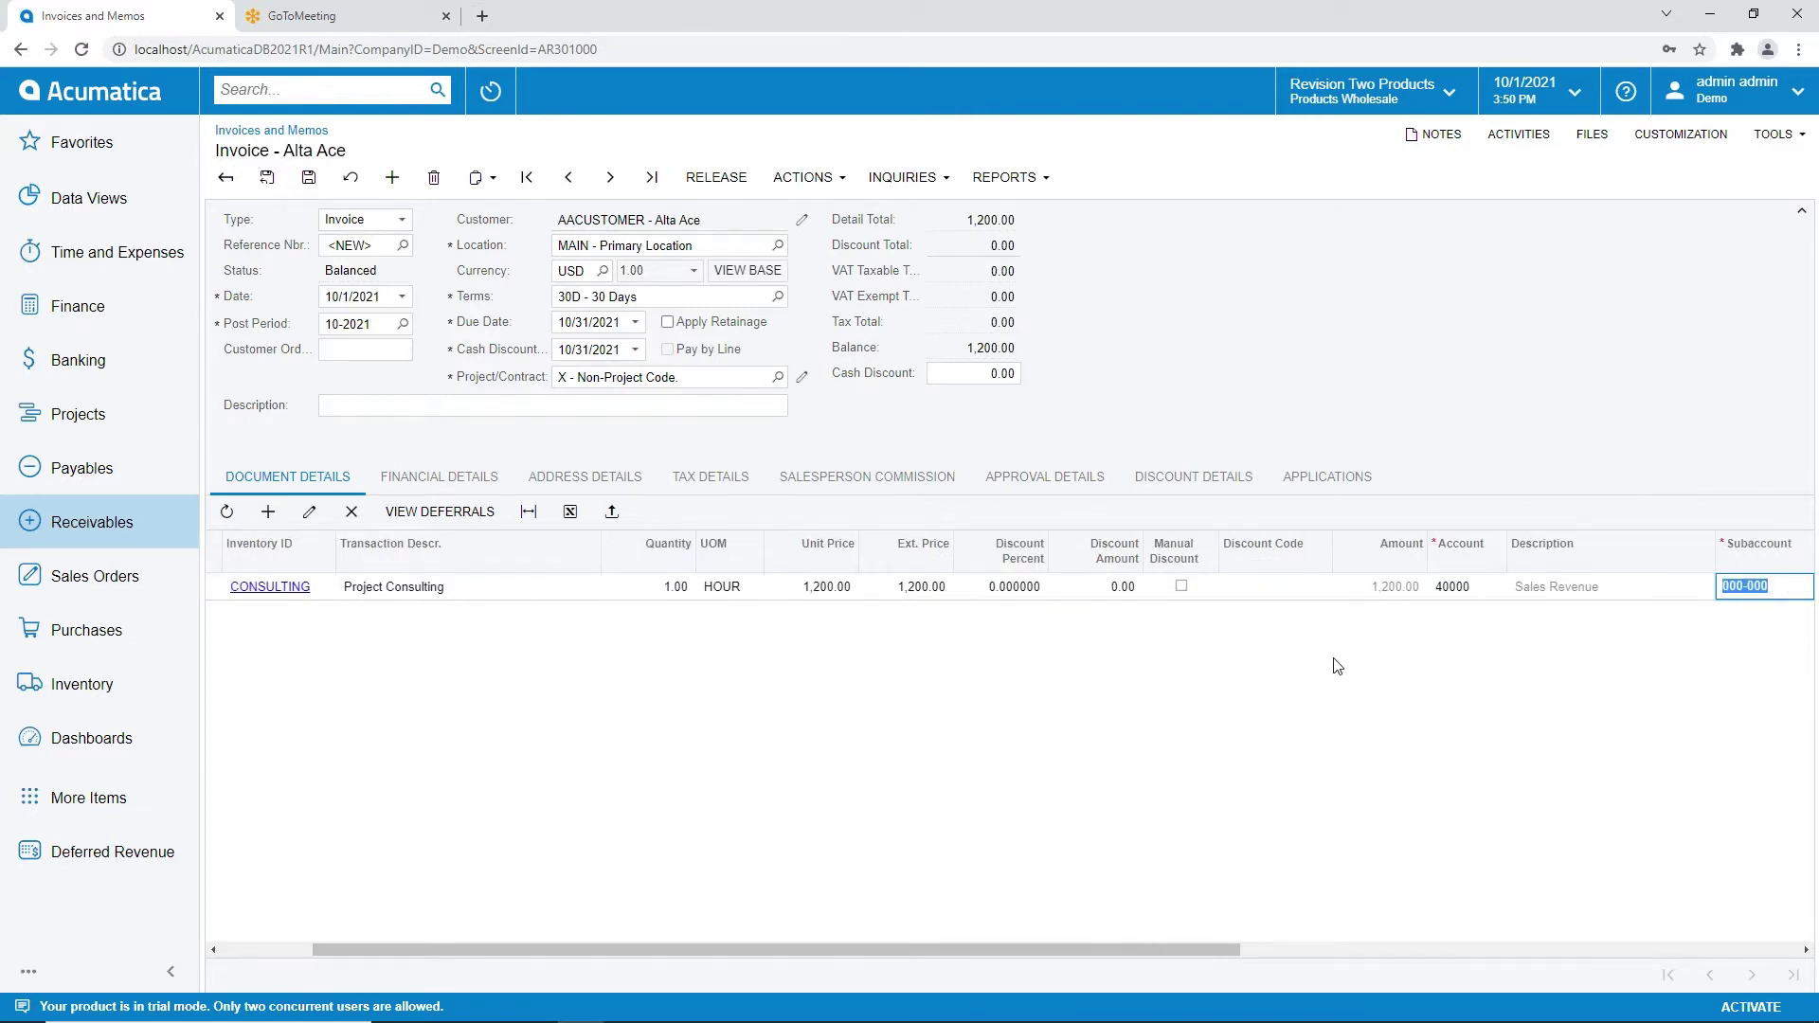
key("Tab")
key("Tab")
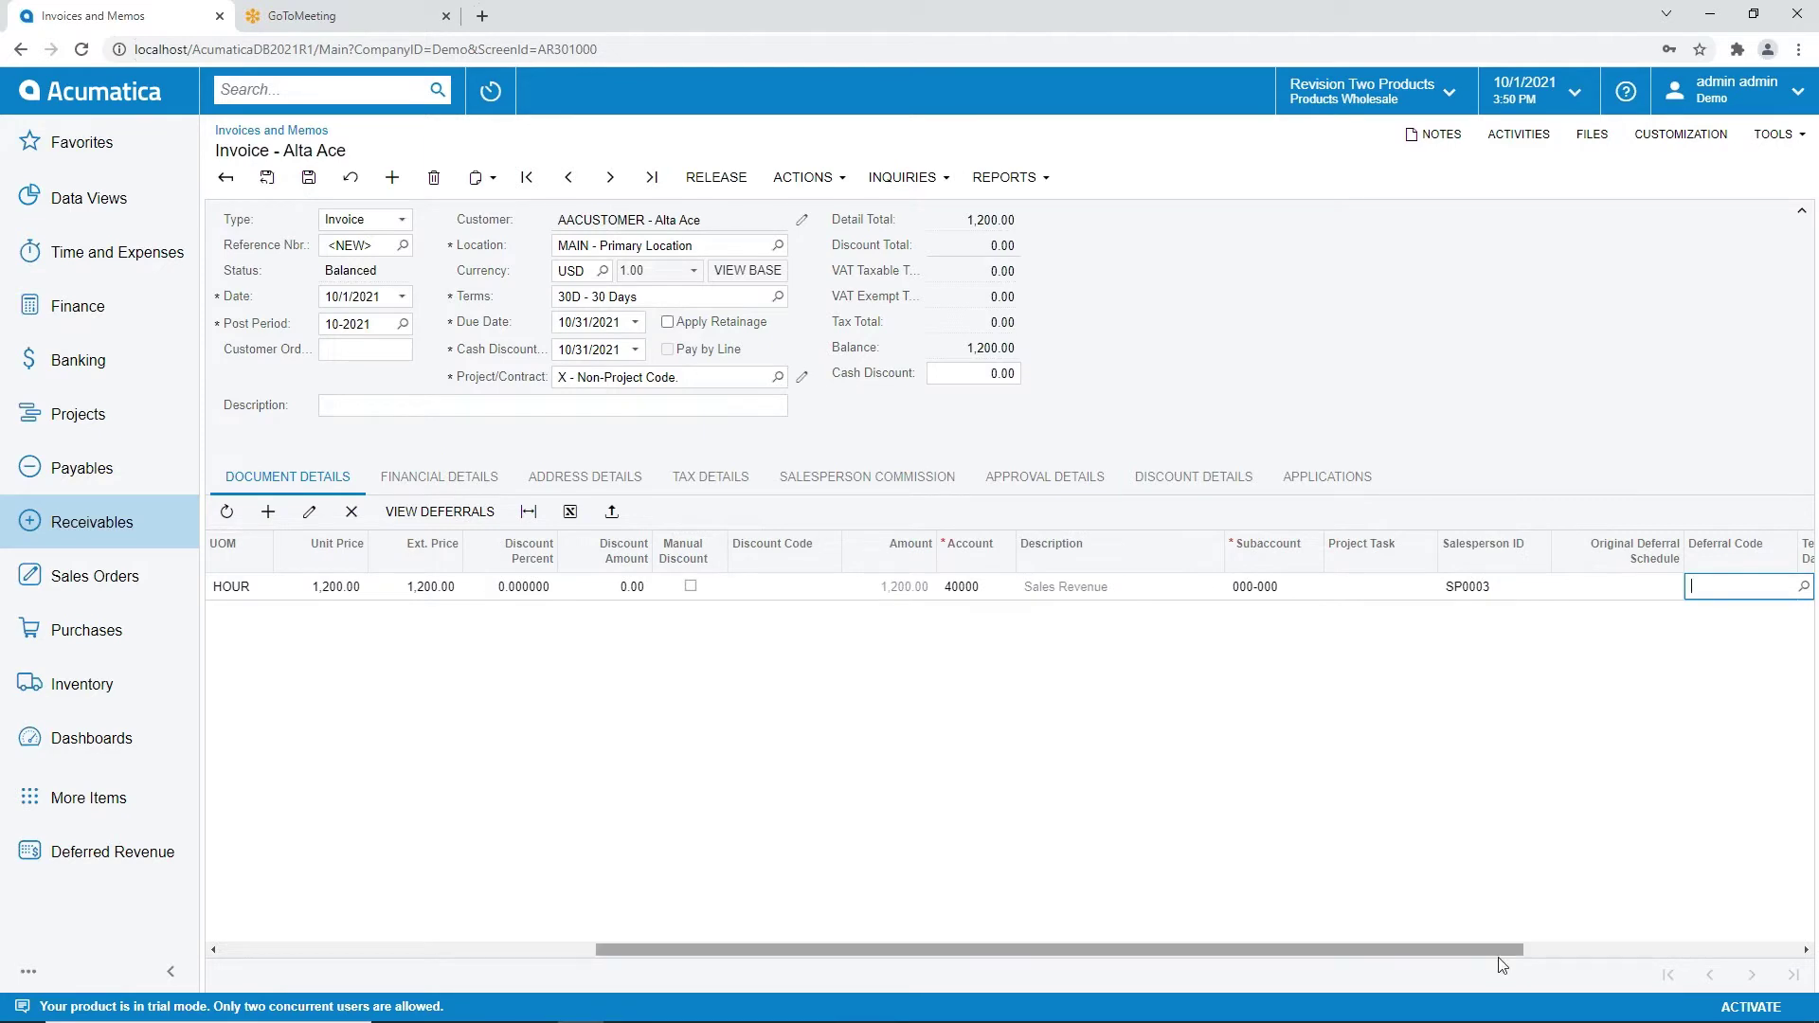
left_click_drag(1503, 947, 1660, 950)
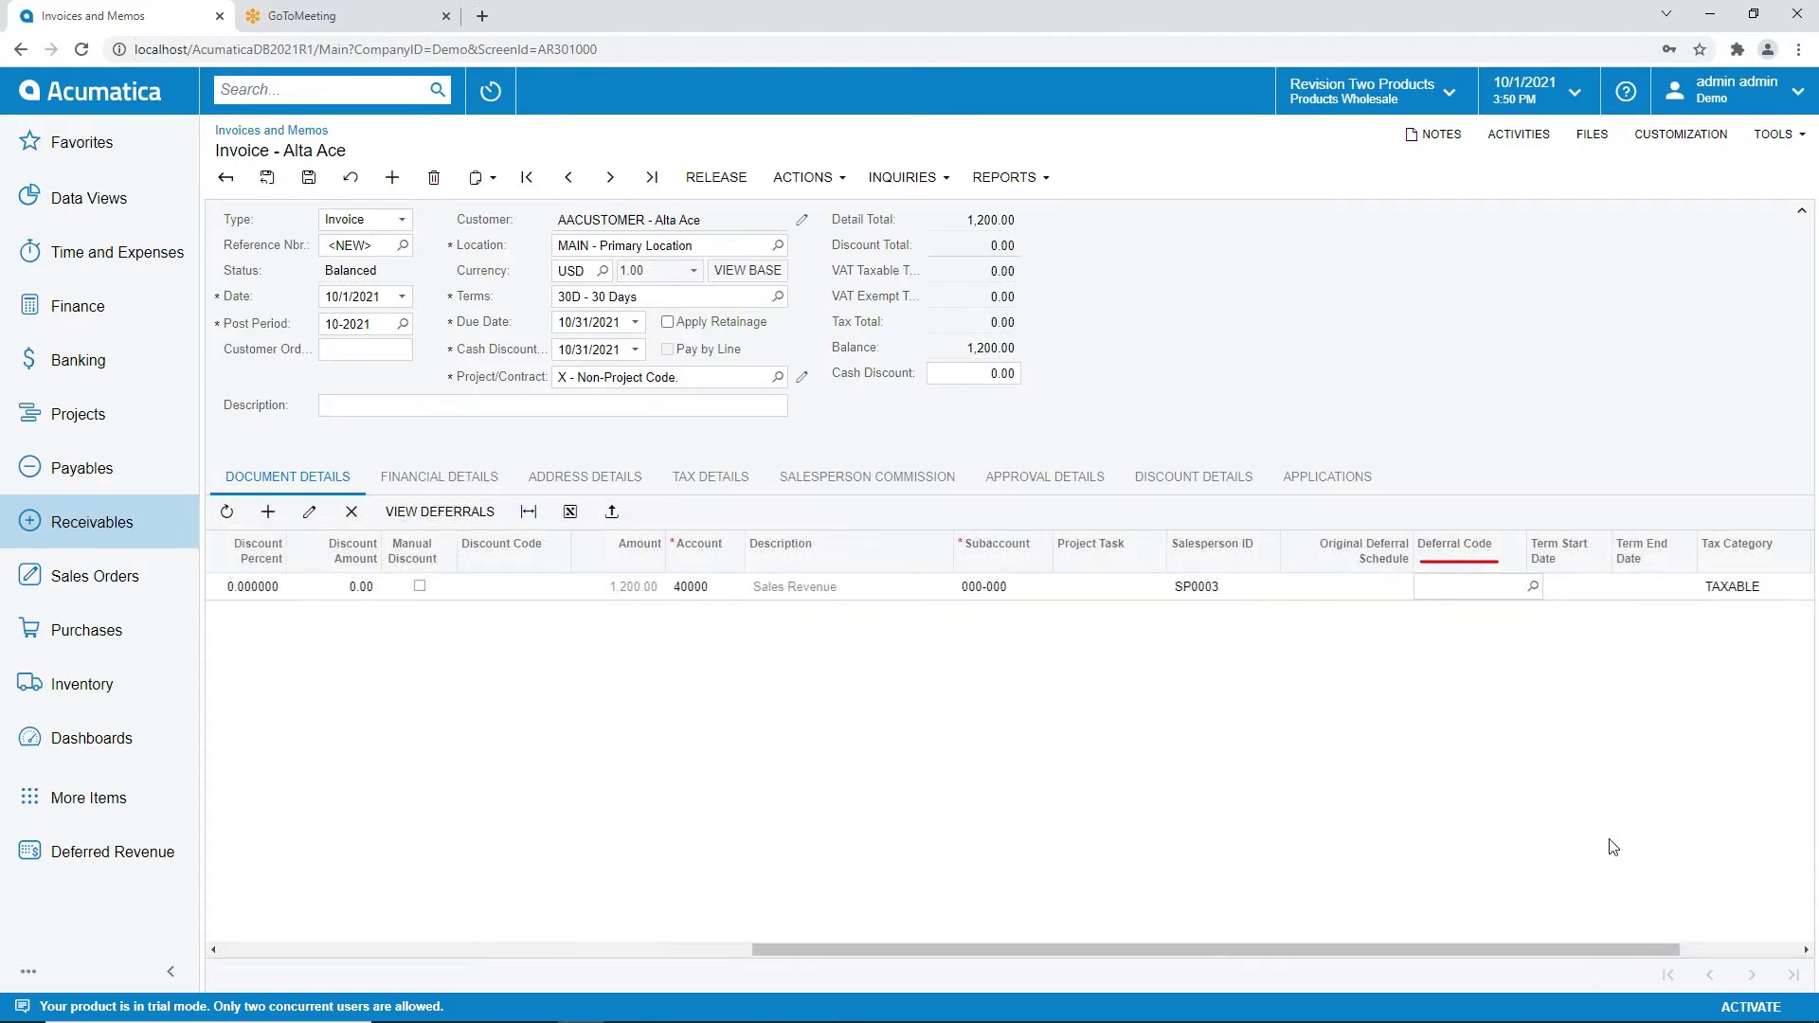
left_click(1473, 587)
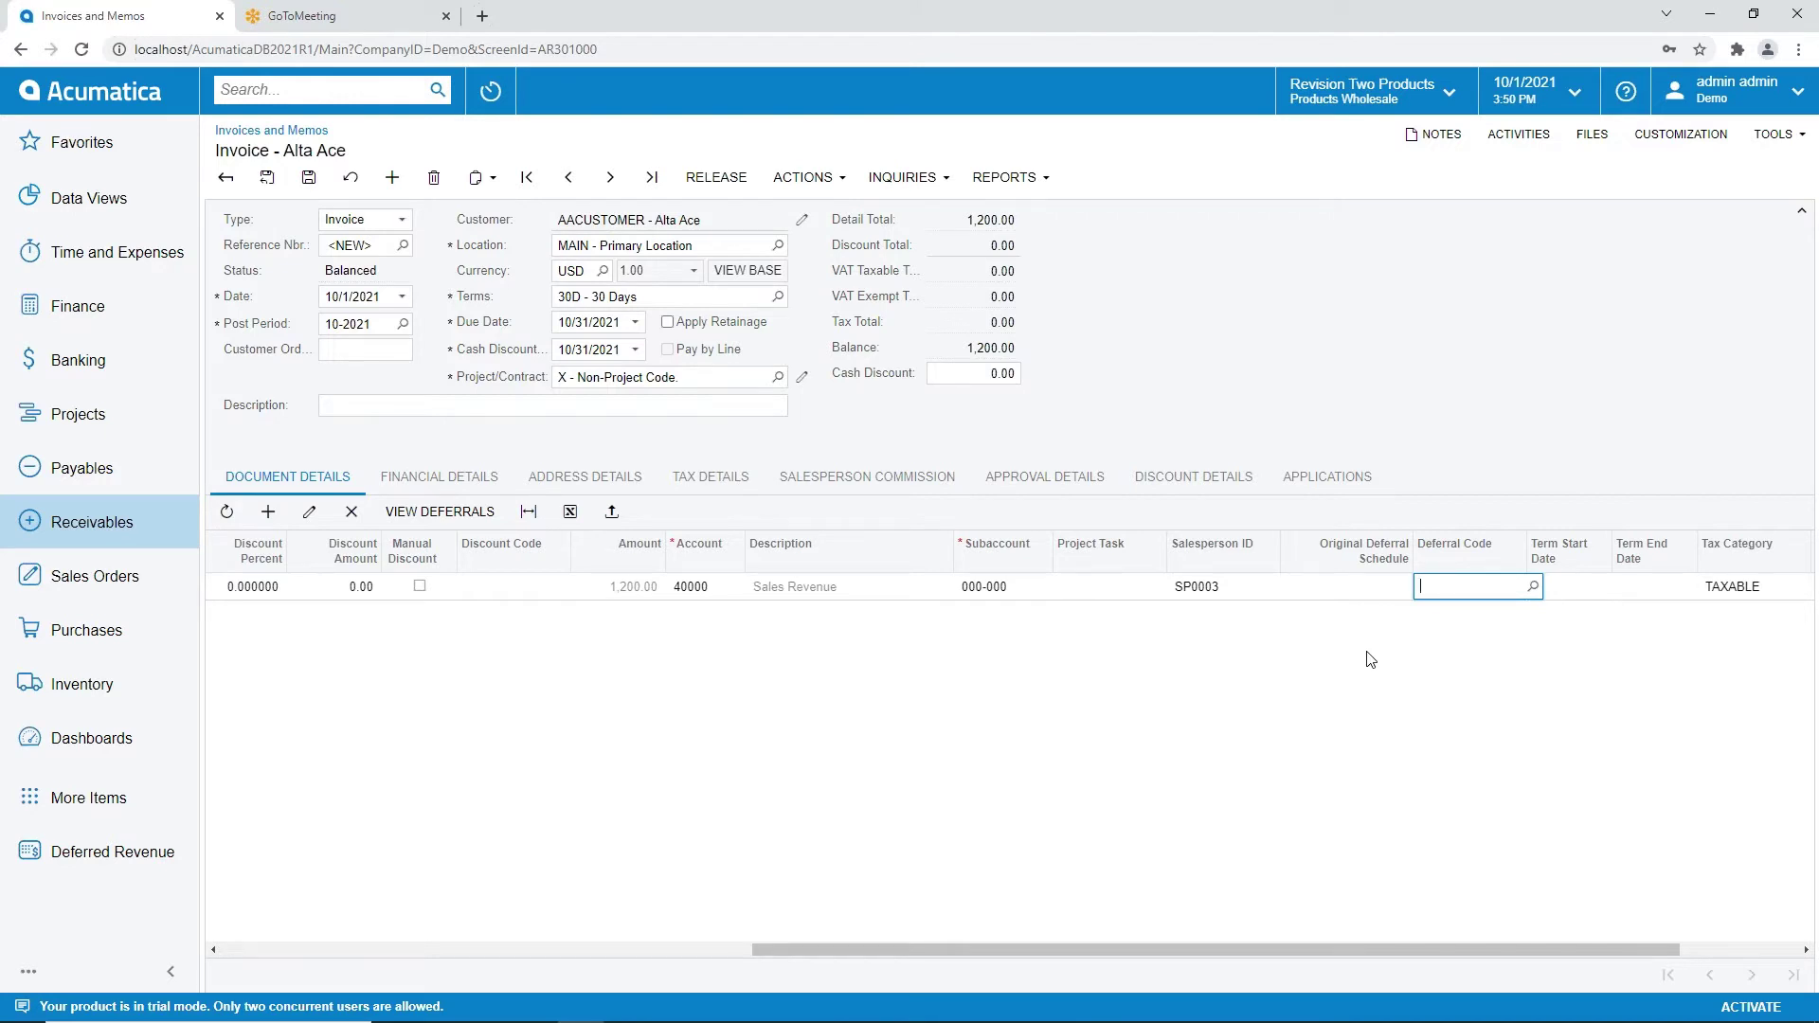
left_click(1533, 587)
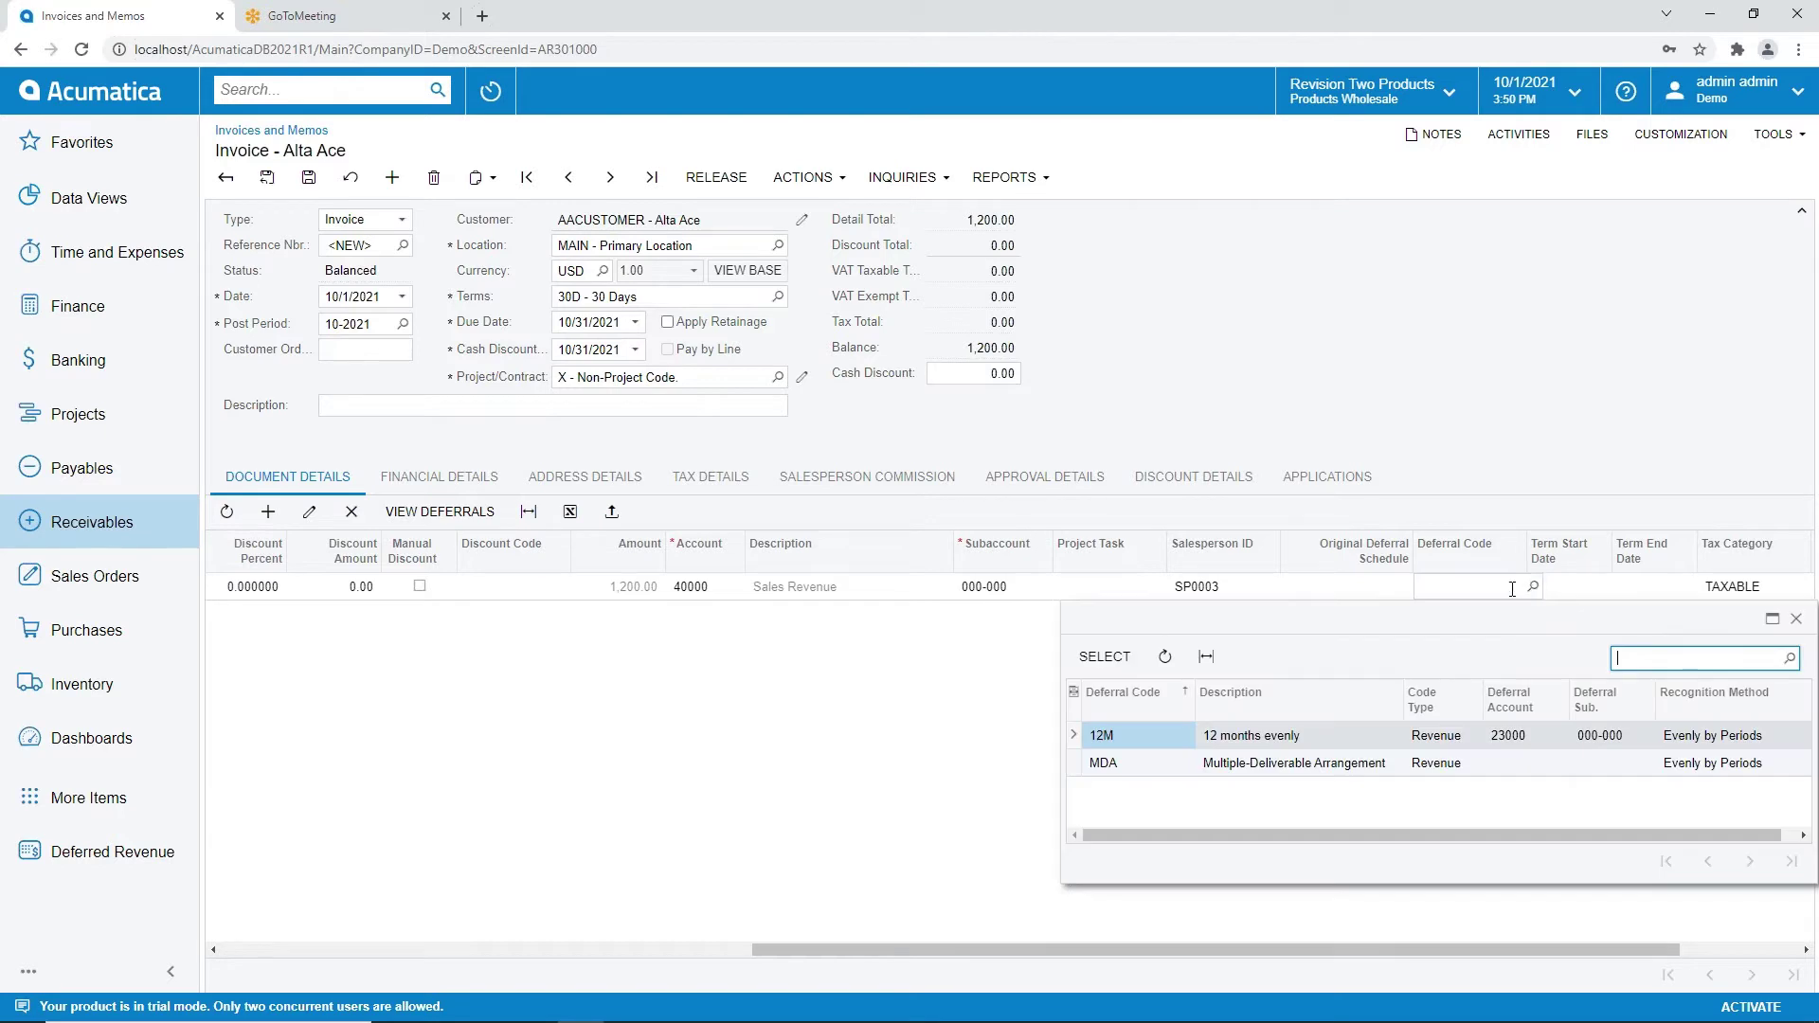
double_click(1167, 737)
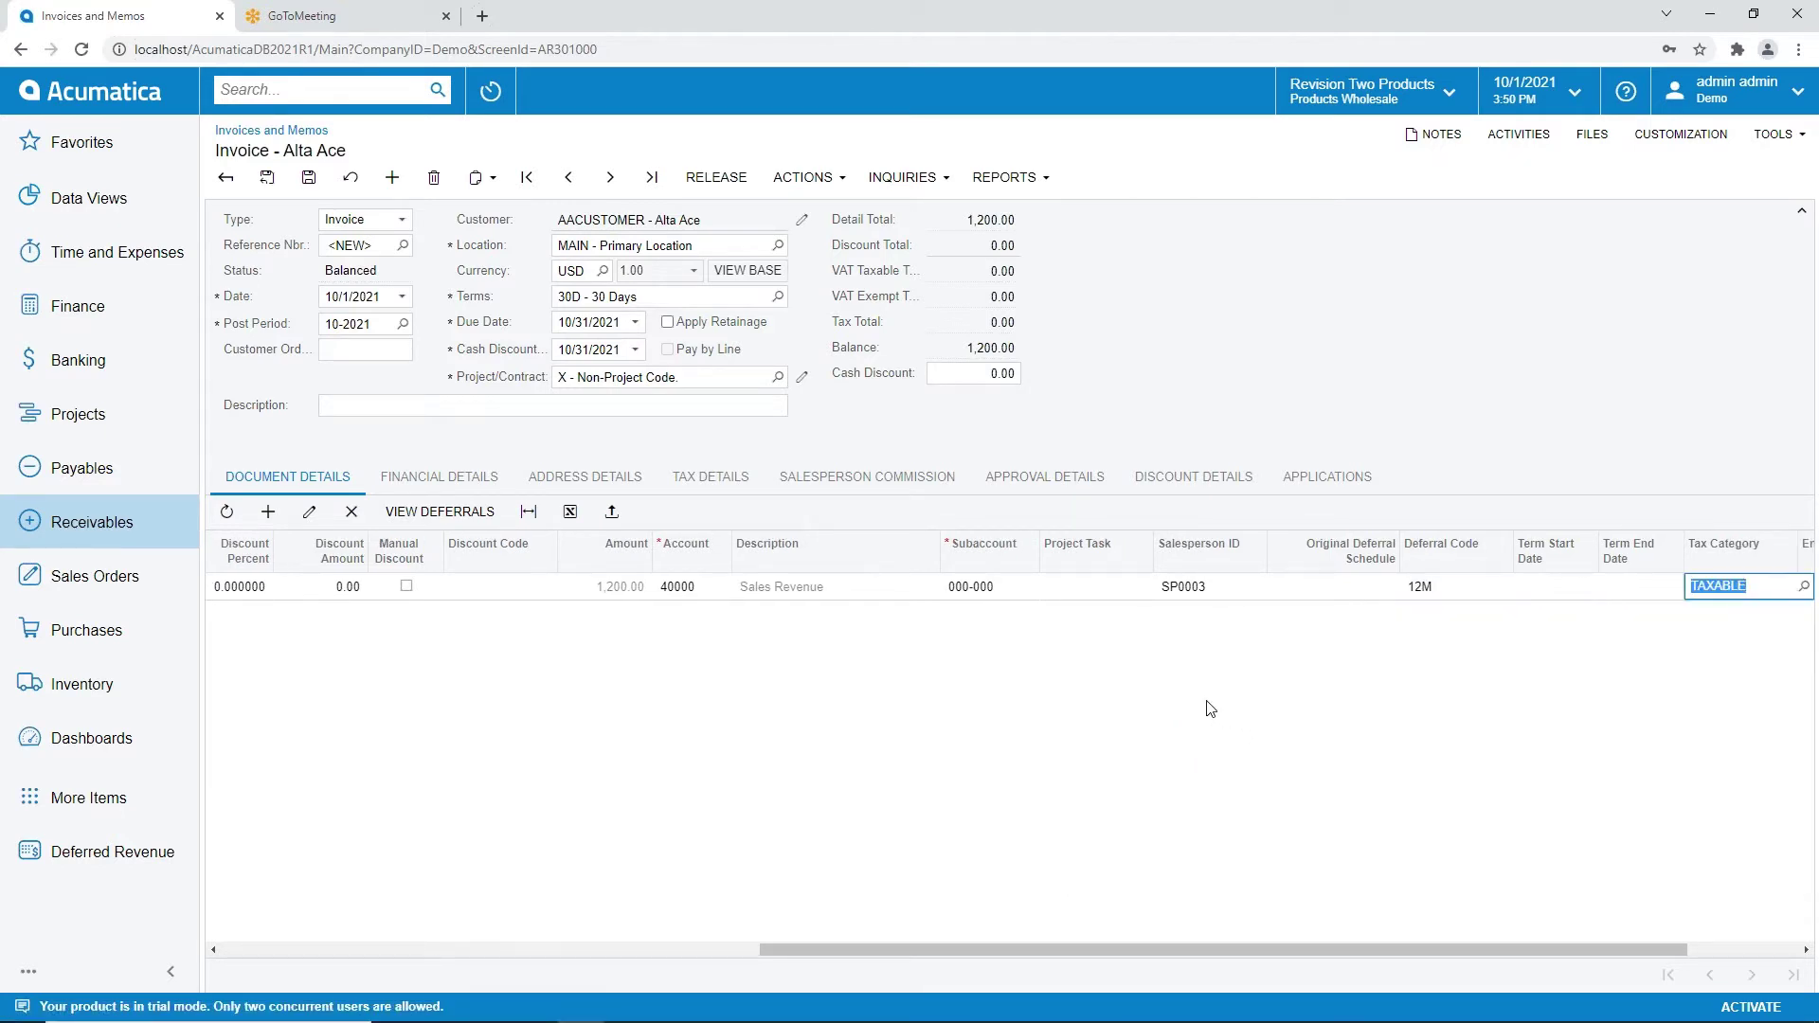
Step: Save the Alta Ace invoice and release it
left_click(309, 180)
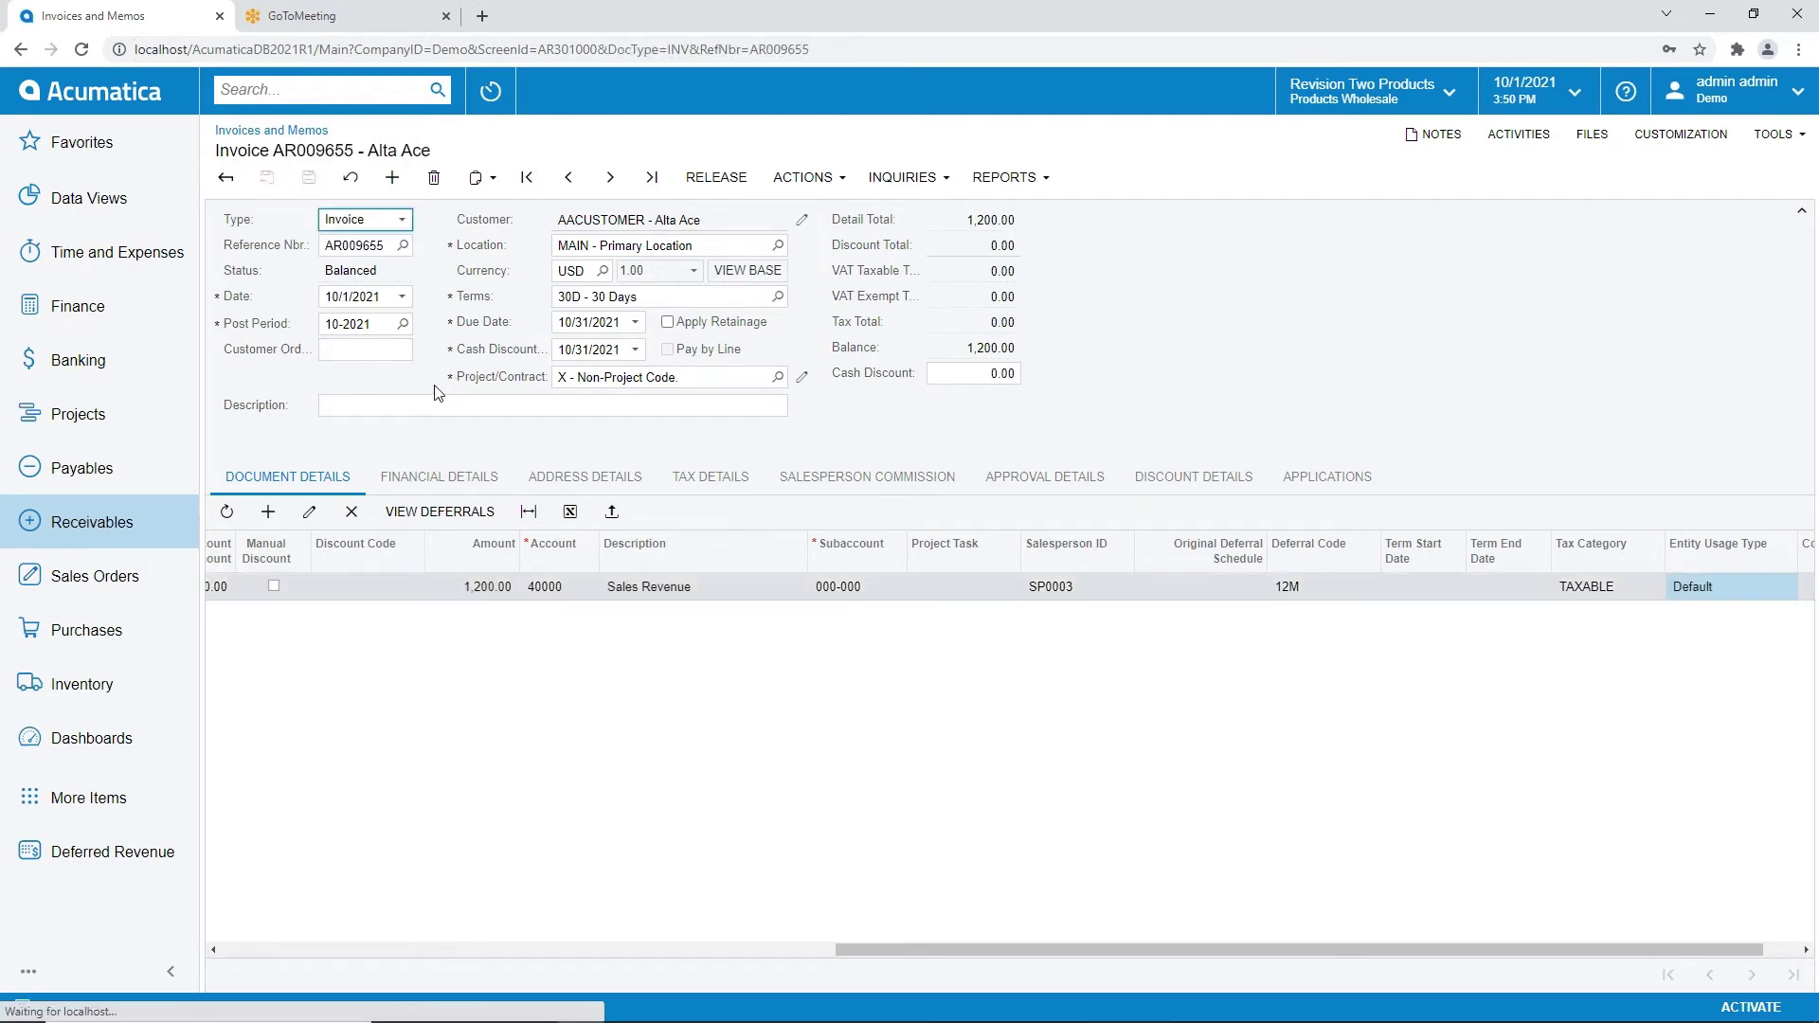
left_click(715, 179)
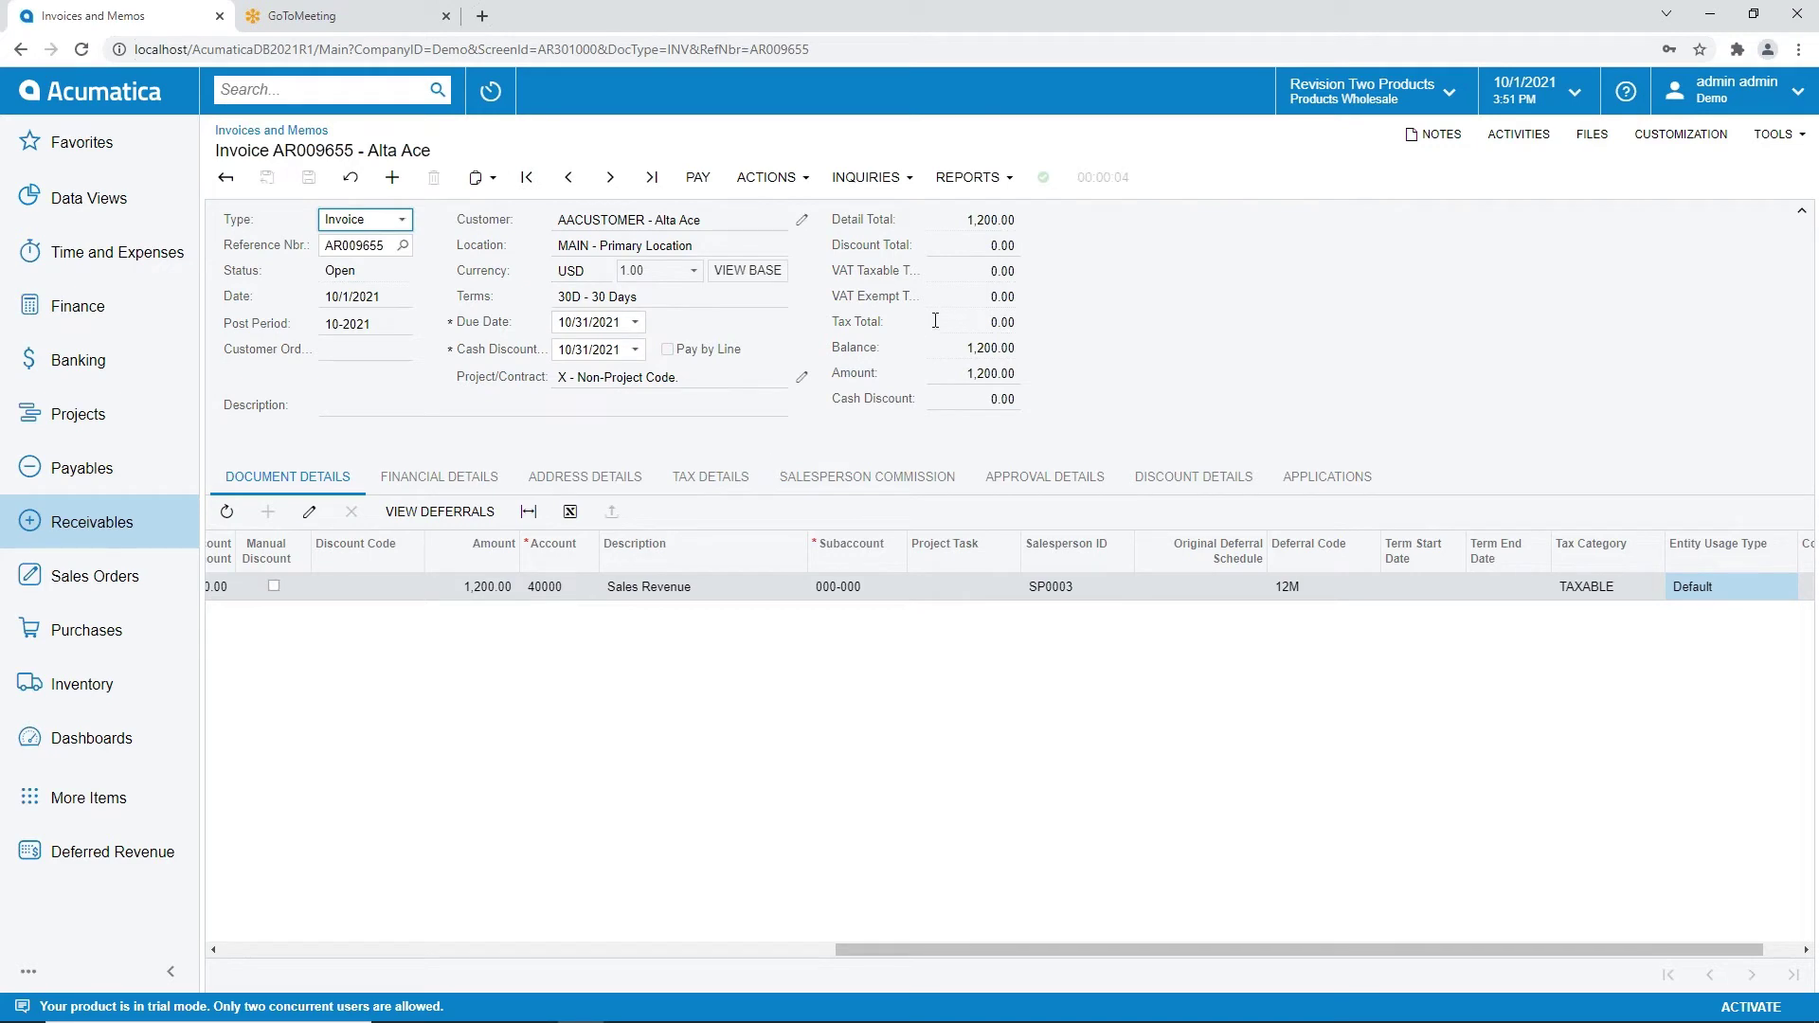
Step: Review the journal transaction linked to the released invoice from its financial details, and close it
left_click(467, 483)
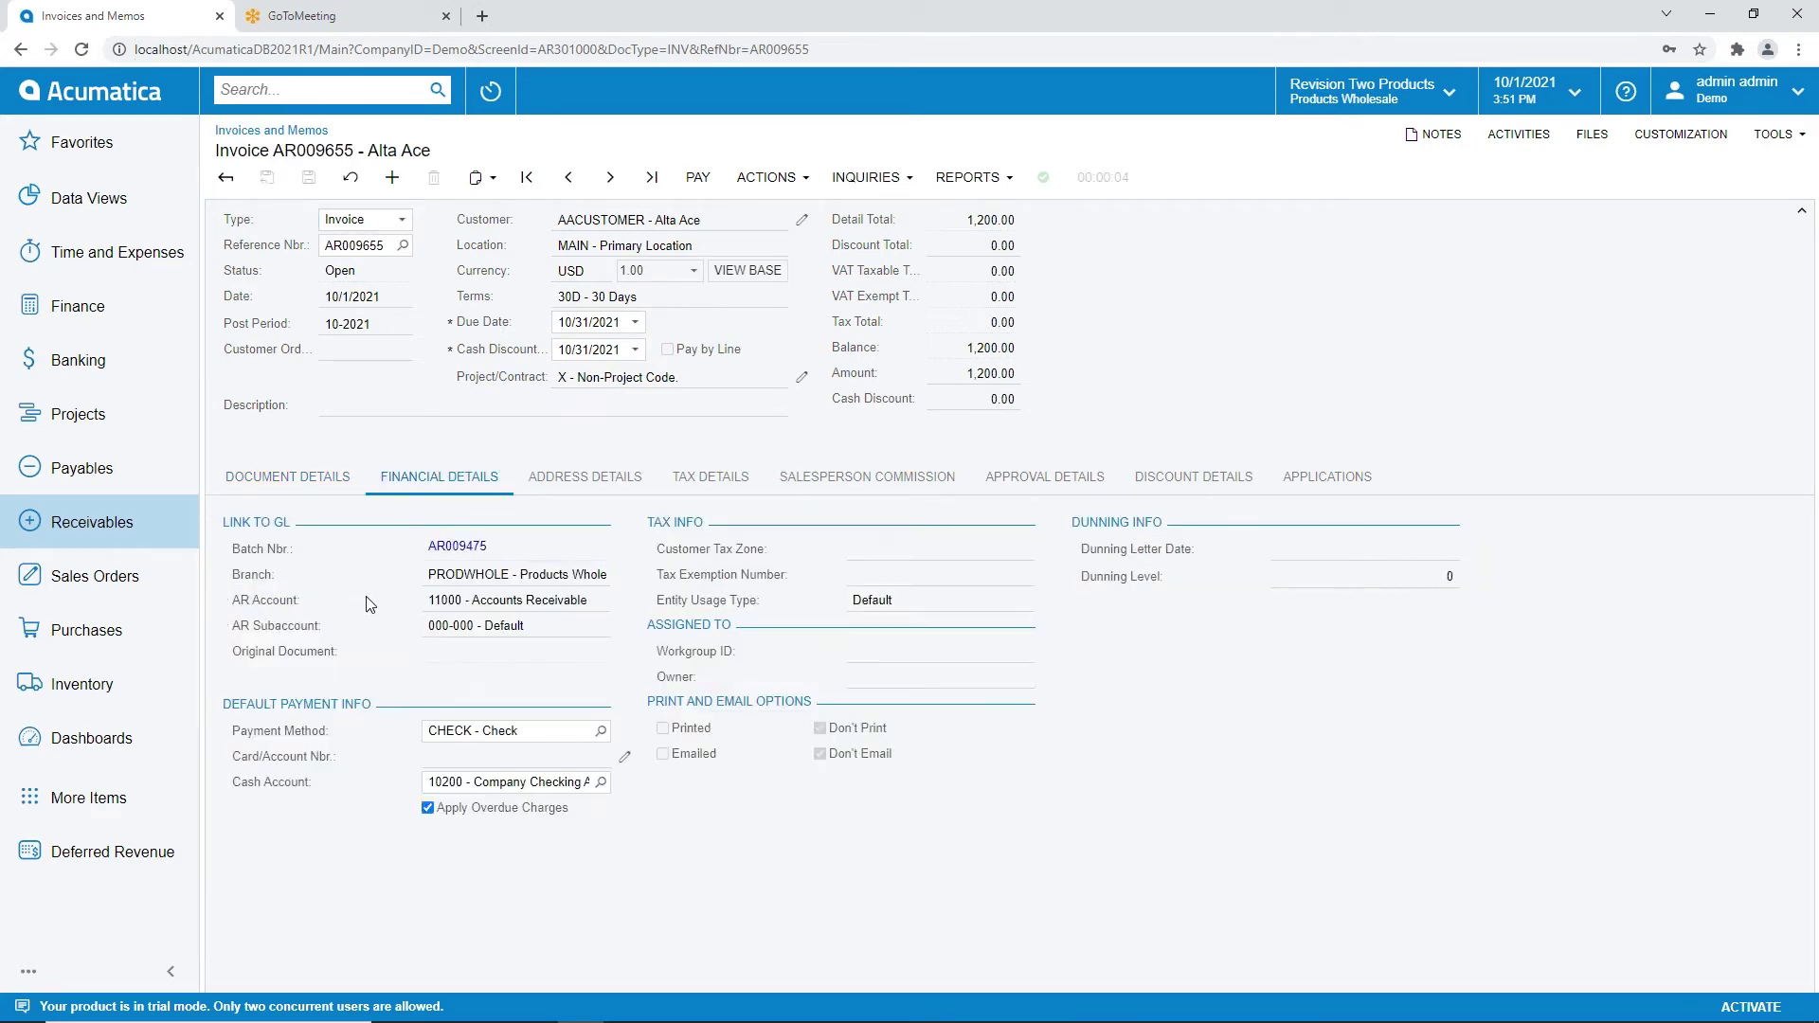
left_click(457, 546)
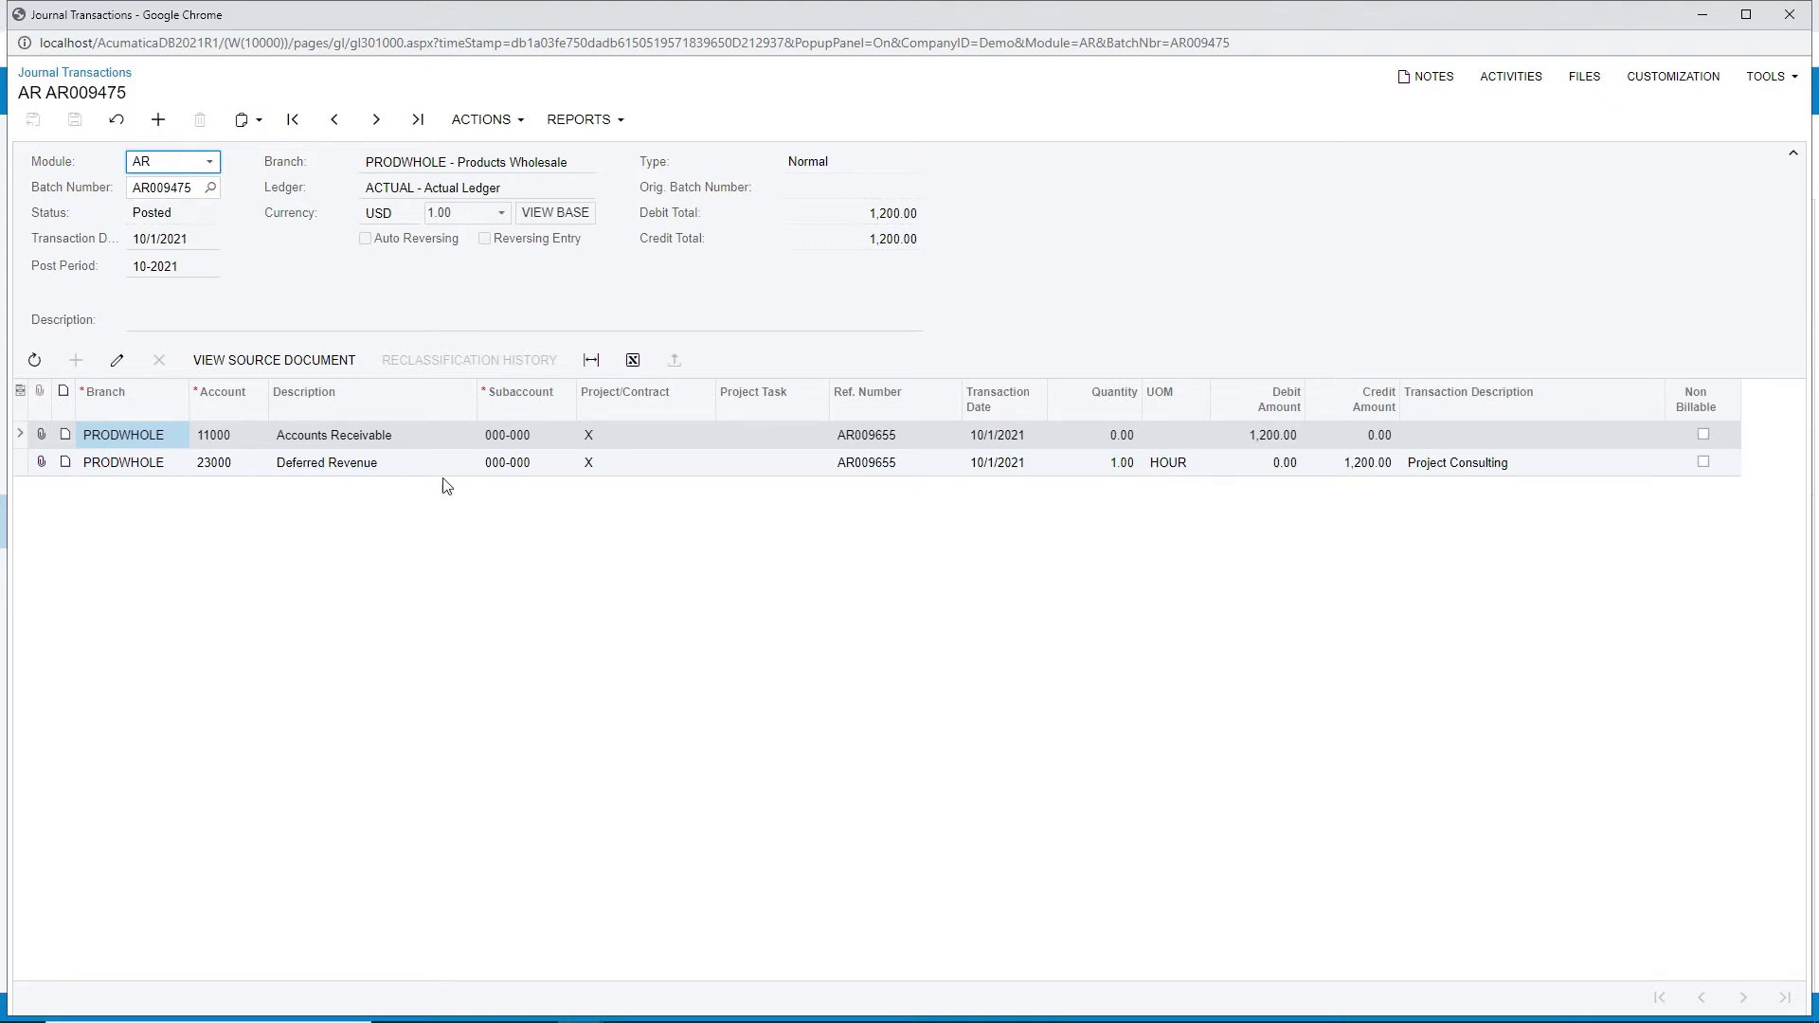
left_click(1790, 16)
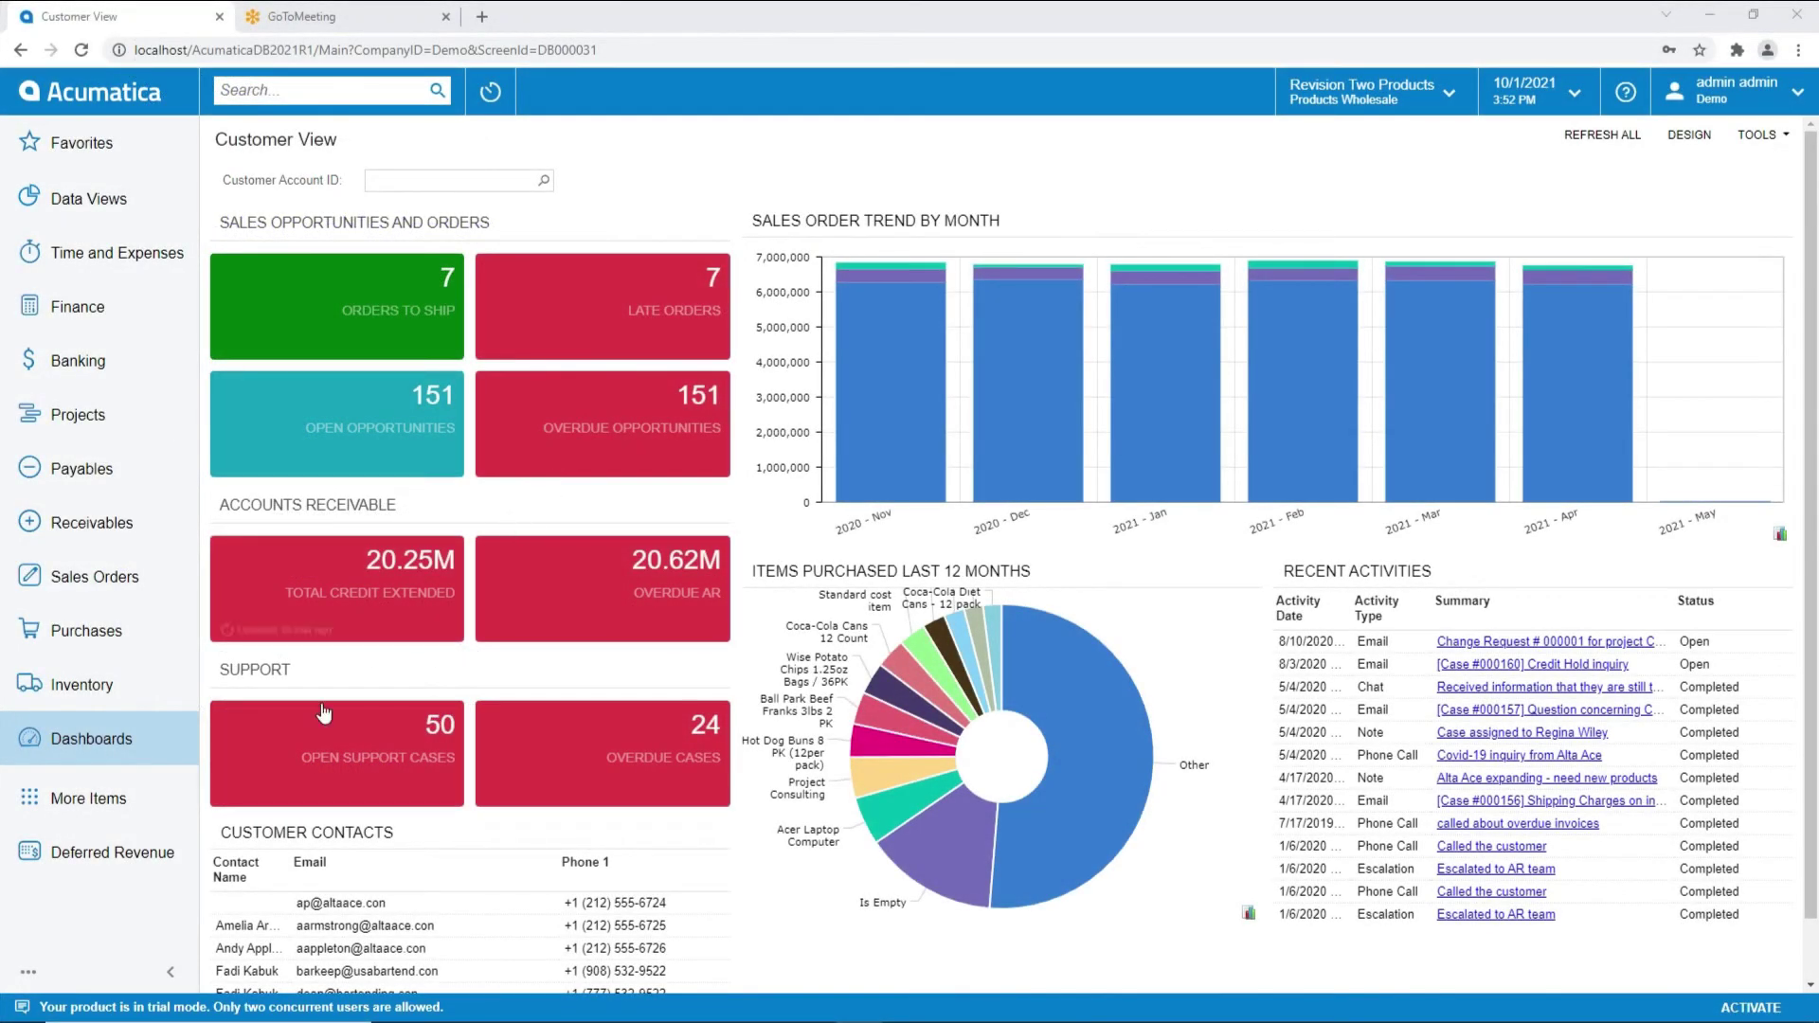
Step: Open the Deferral Schedules list in Deferred Revenue and sort it by schedule number in descending order
left_click(152, 855)
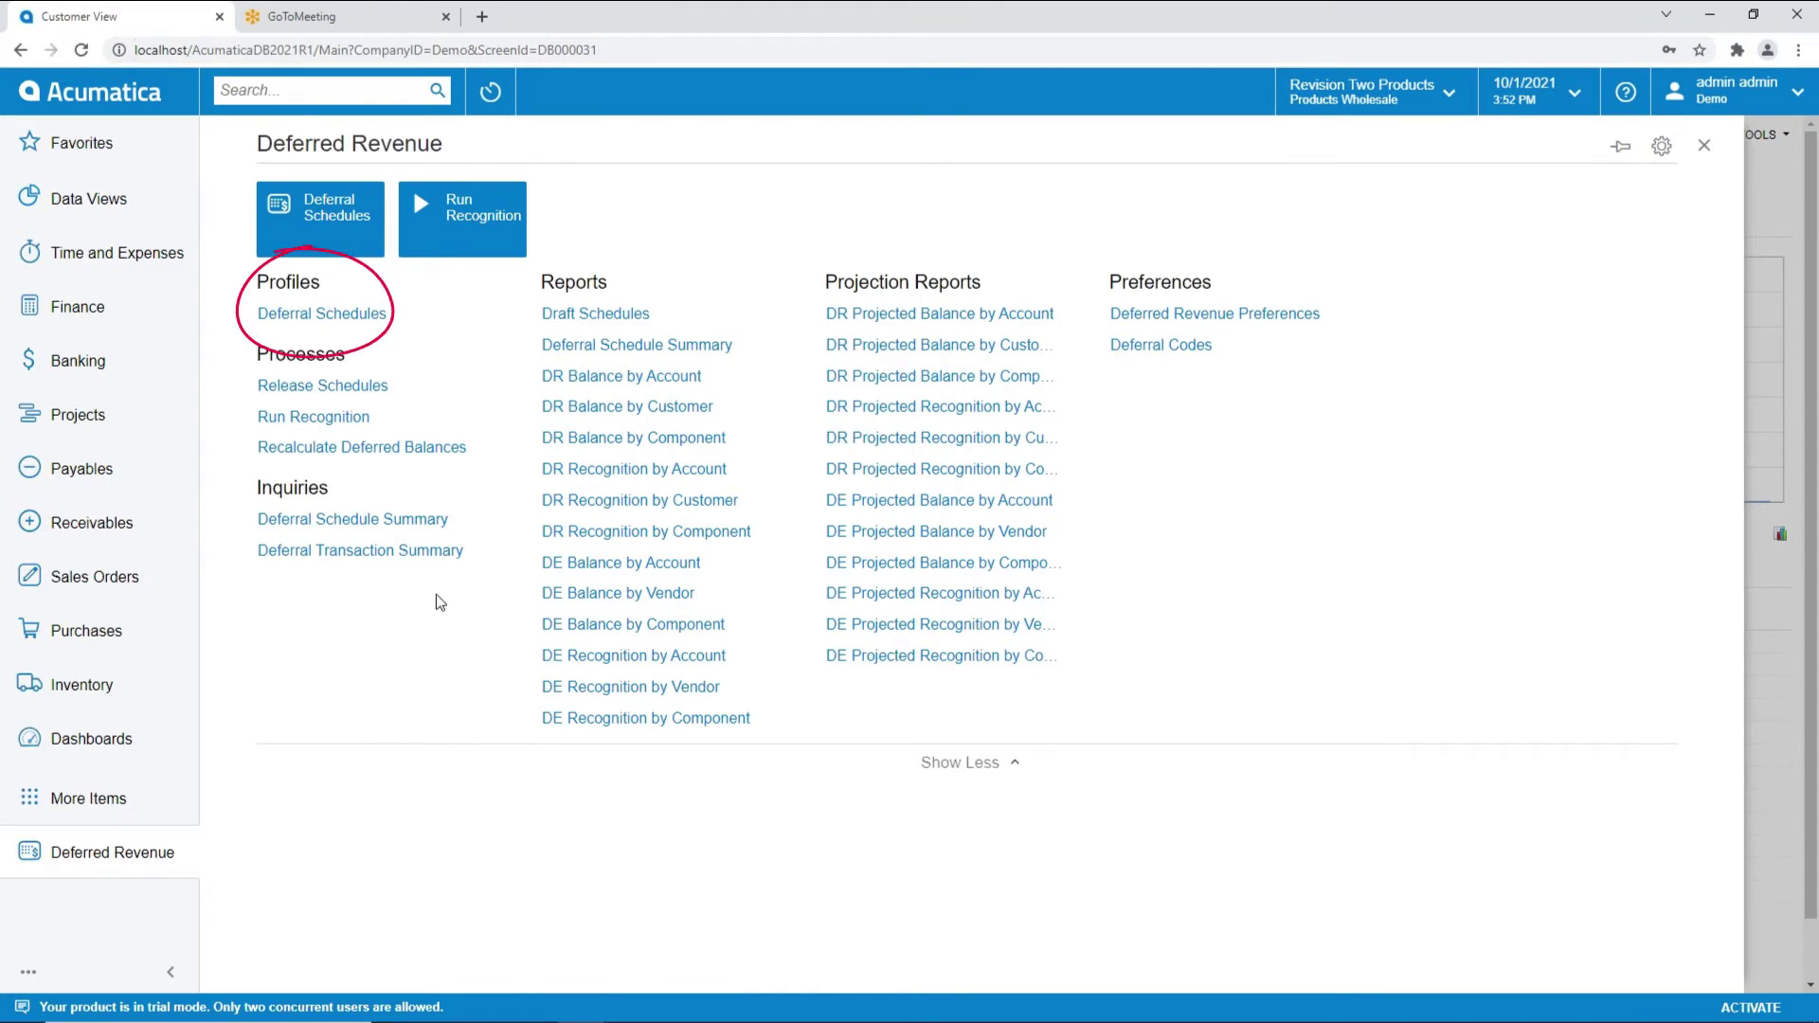
left_click(343, 322)
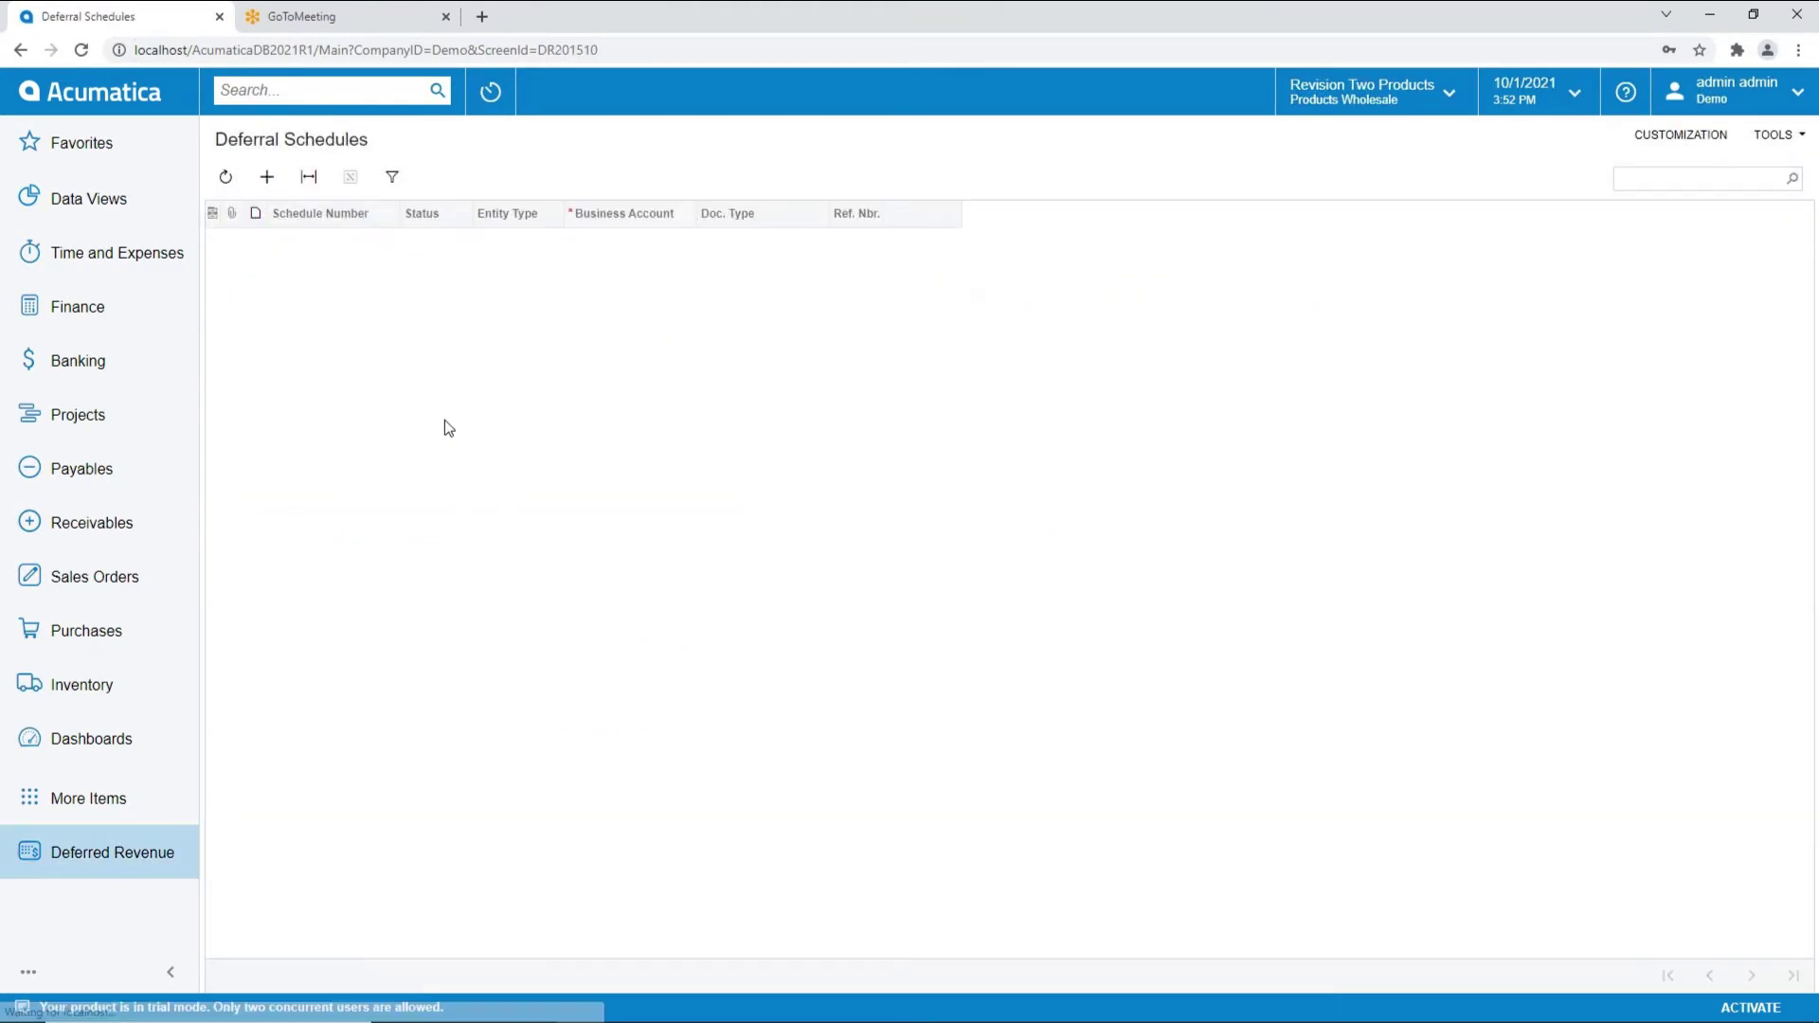
left_click(332, 218)
left_click(318, 276)
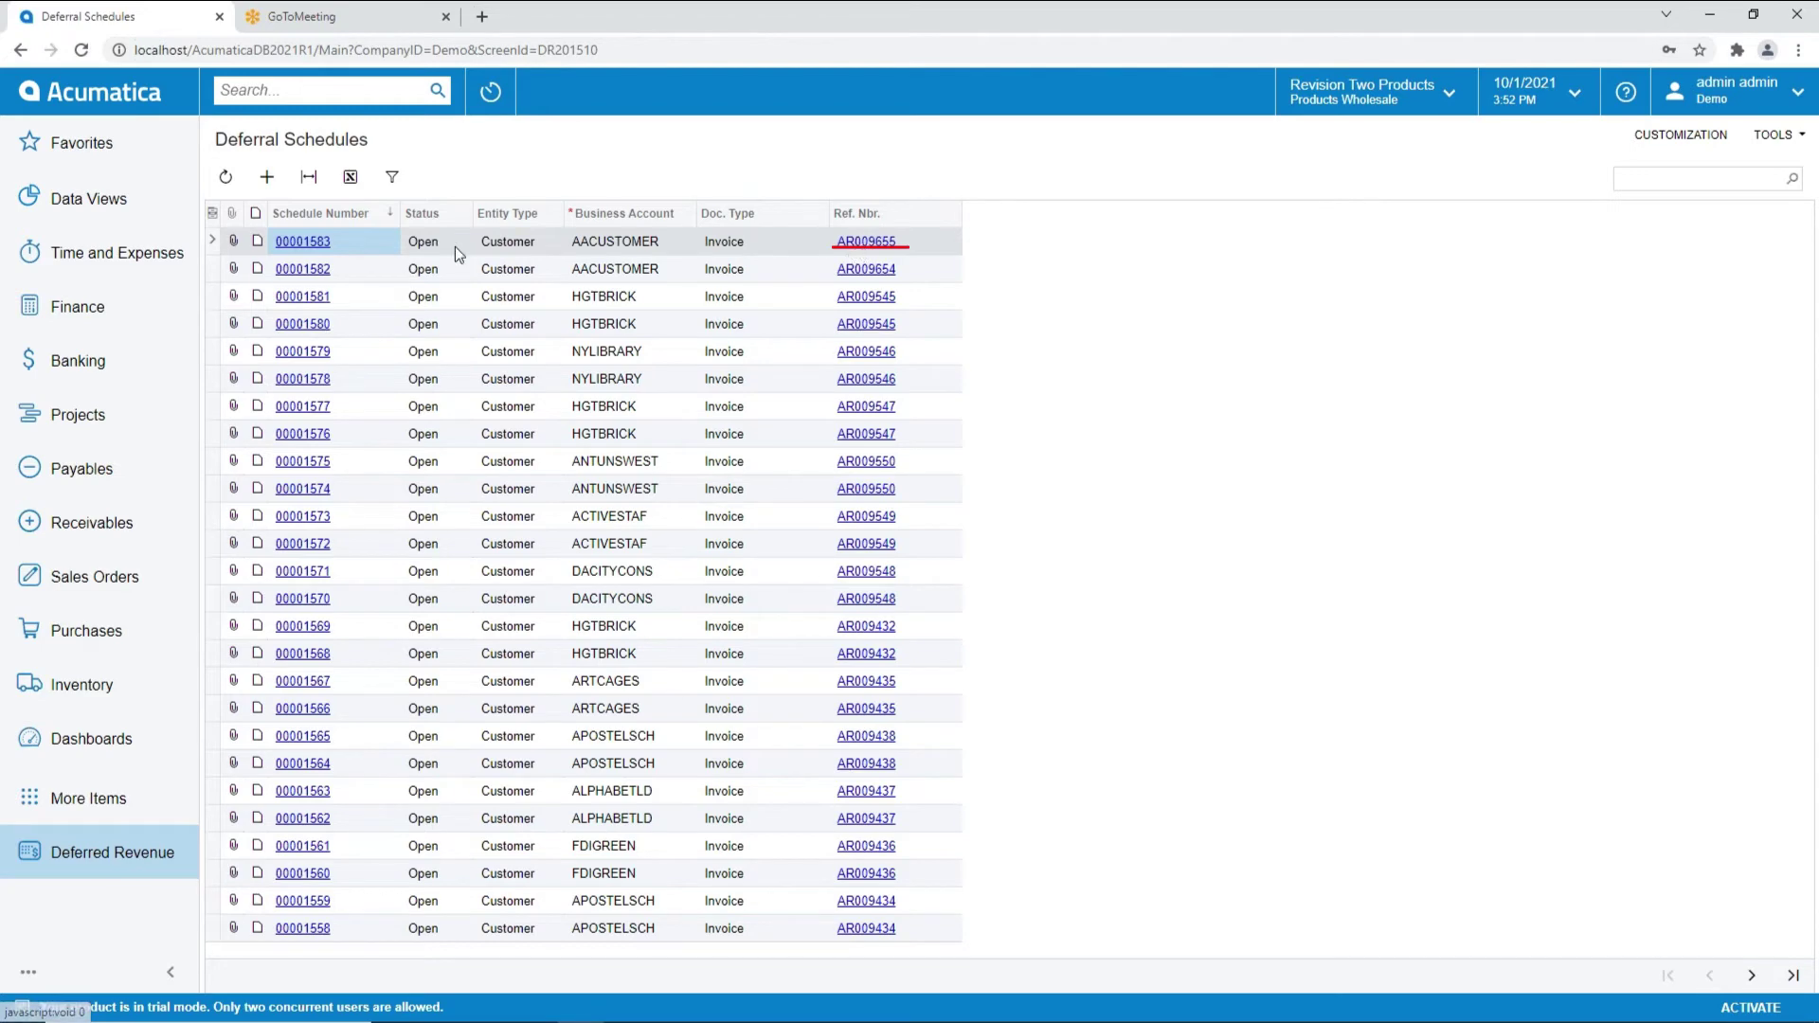
Step: Open the newest AACUSTOMER deferral schedule and review all its monthly recognition transactions
left_click(316, 244)
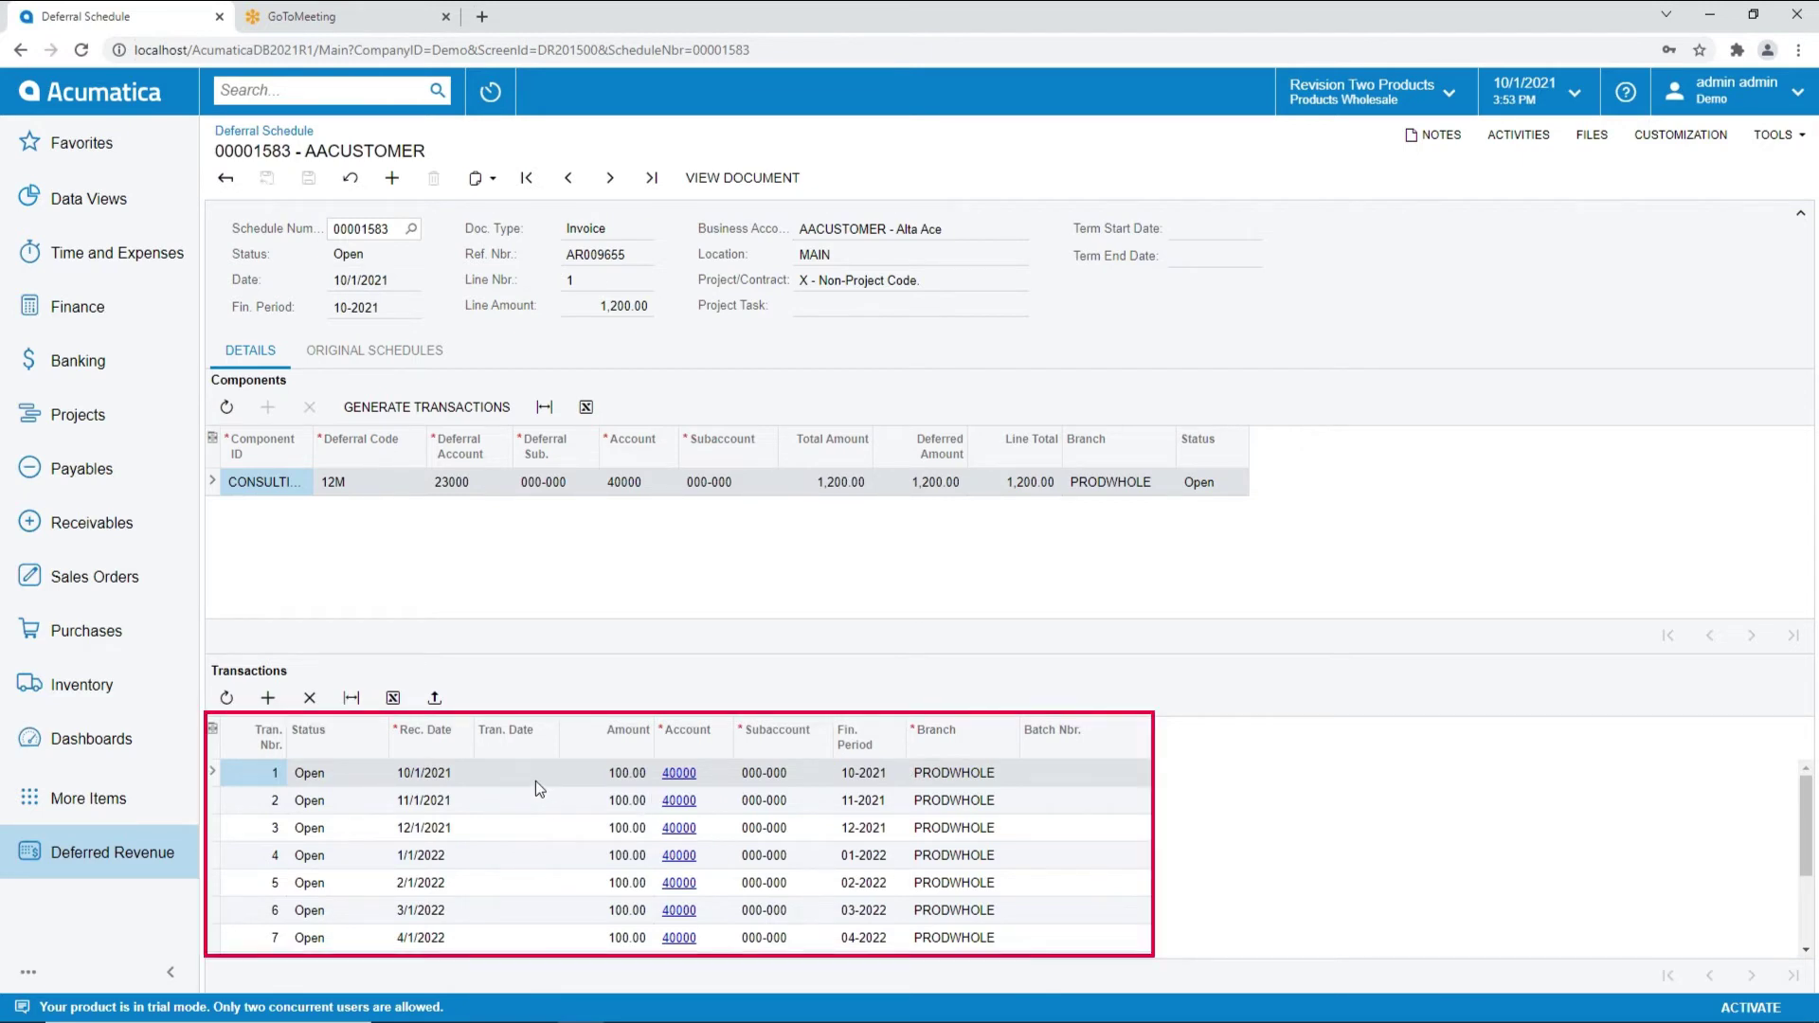
scroll(533, 791, "down", 3)
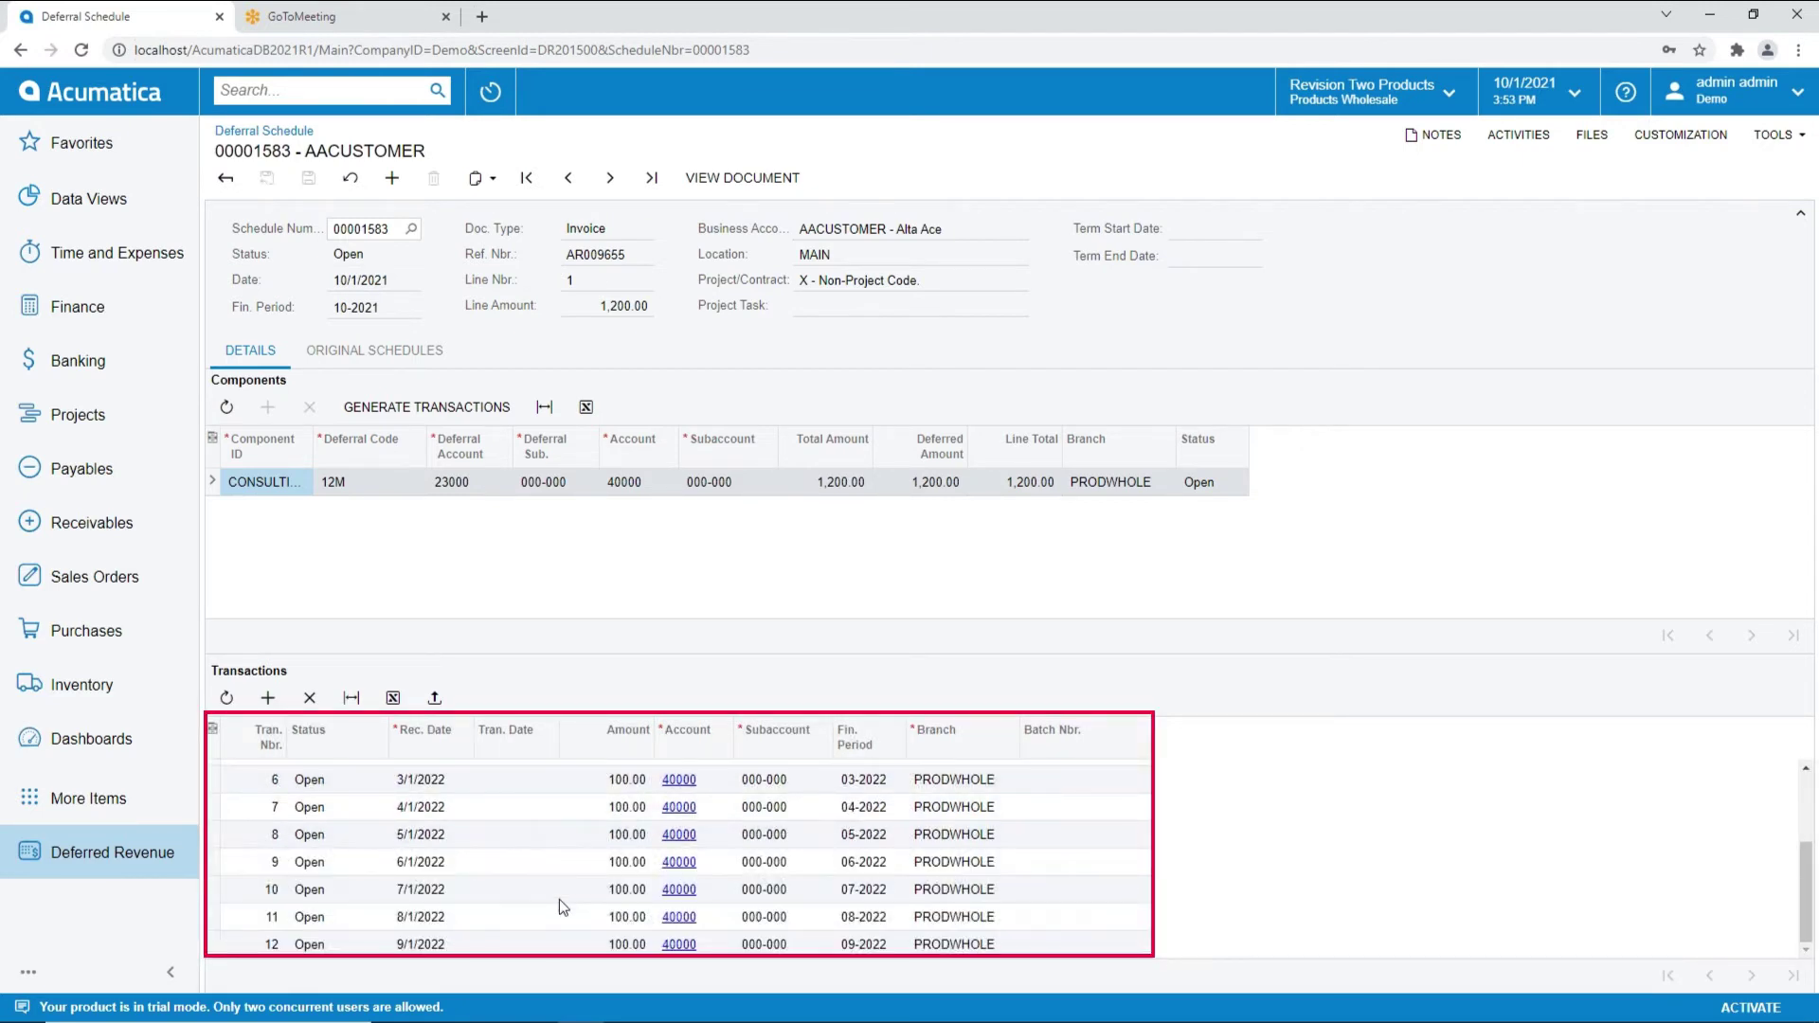
scroll(558, 889, "up", 3)
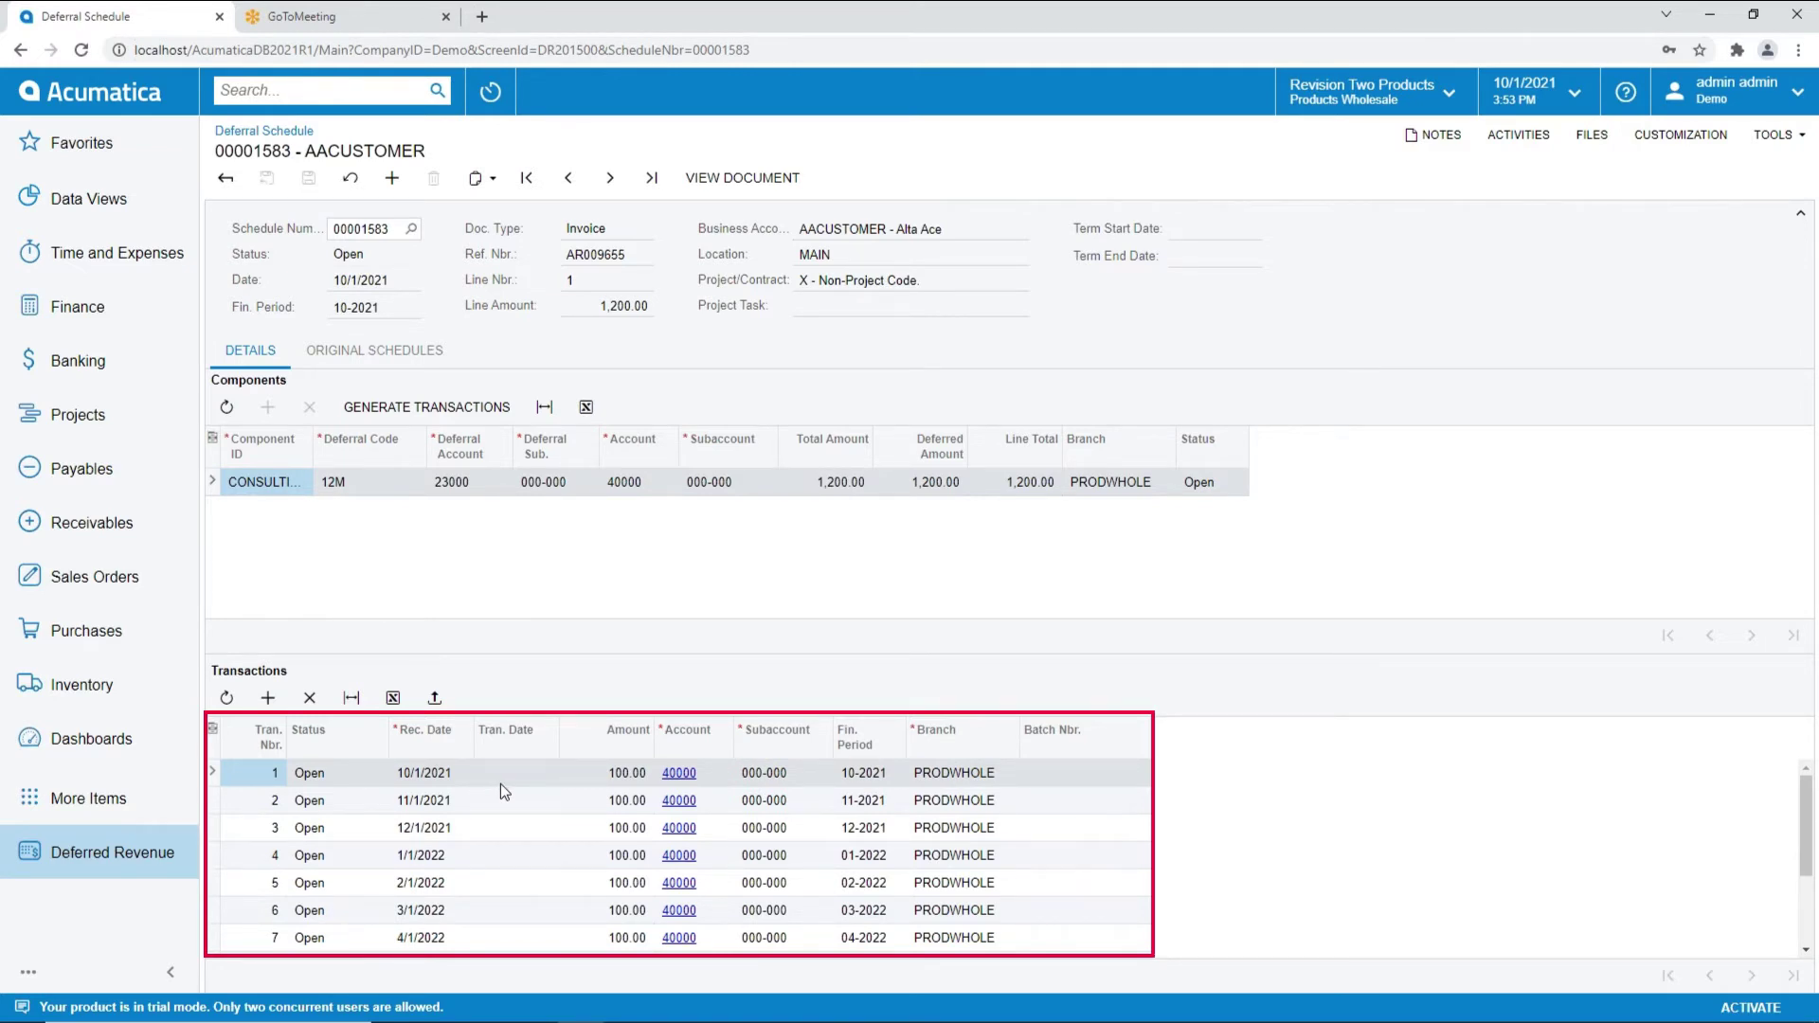
scroll(500, 782, "down", 3)
scroll(511, 829, "up", 3)
Step: Open the Deferral Schedule Summary inquiry in Deferred Revenue to view the scheduled and deferred amounts
left_click(146, 865)
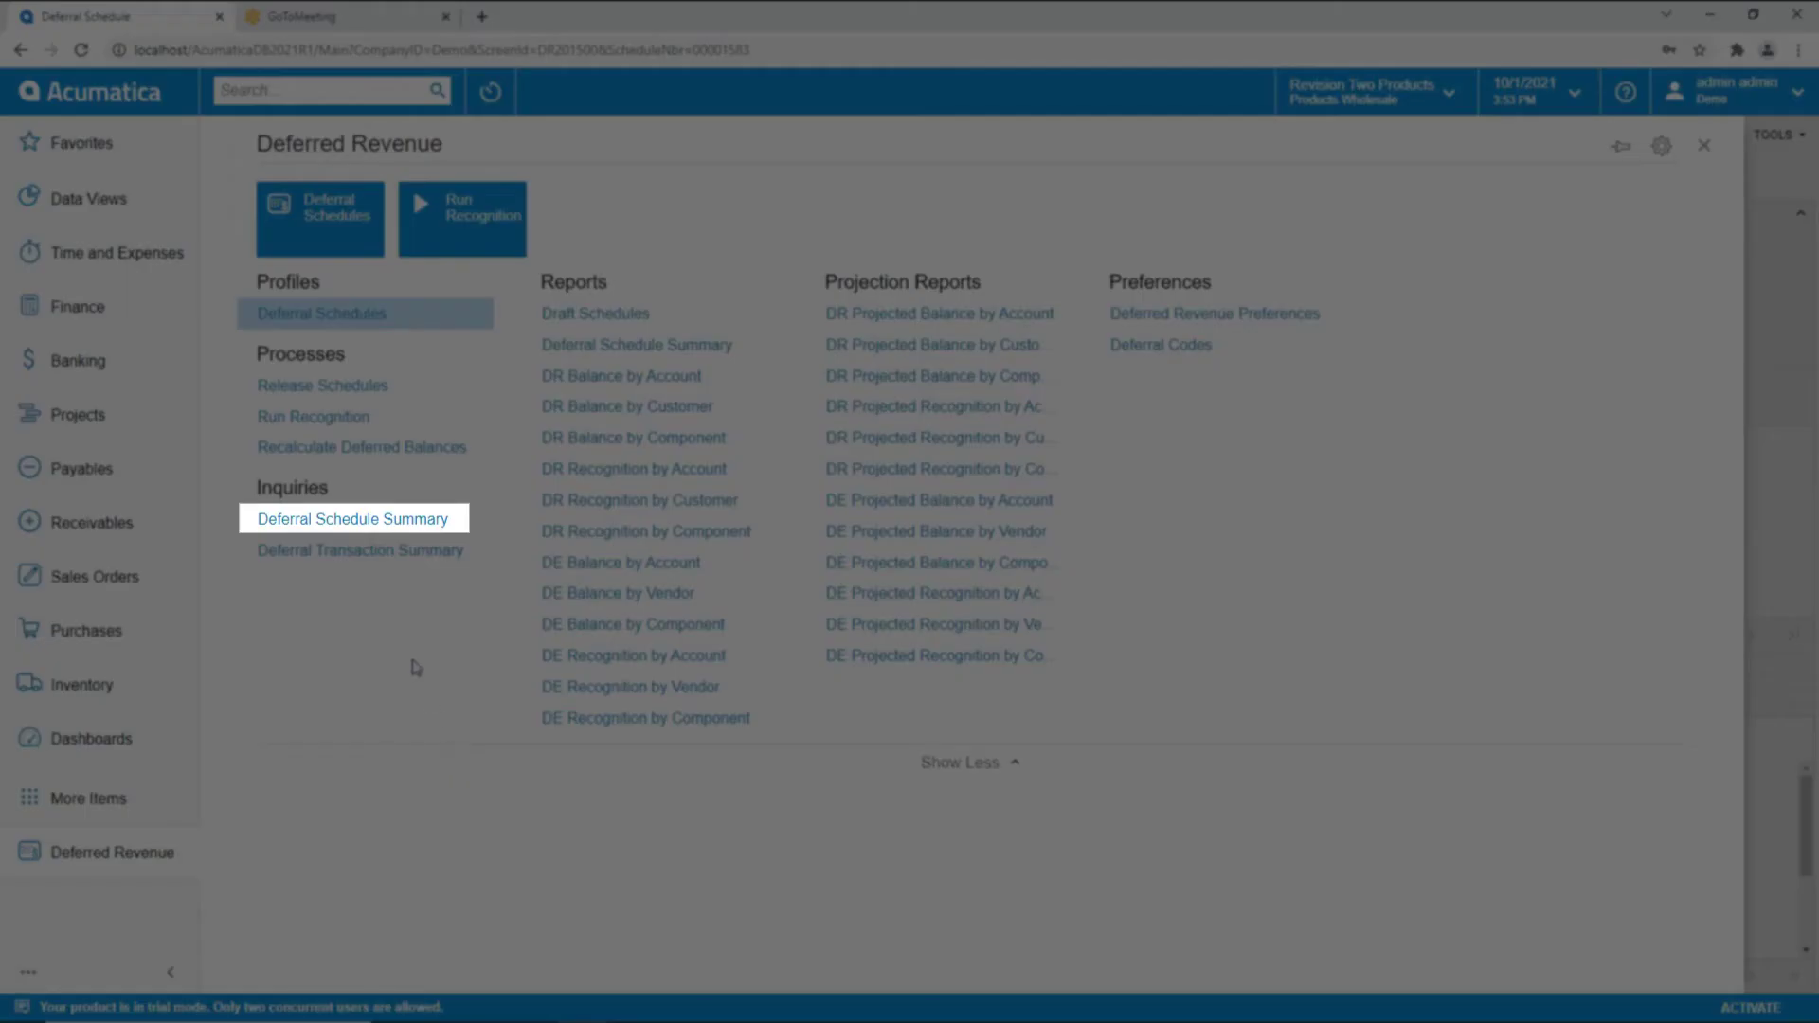
left_click(351, 521)
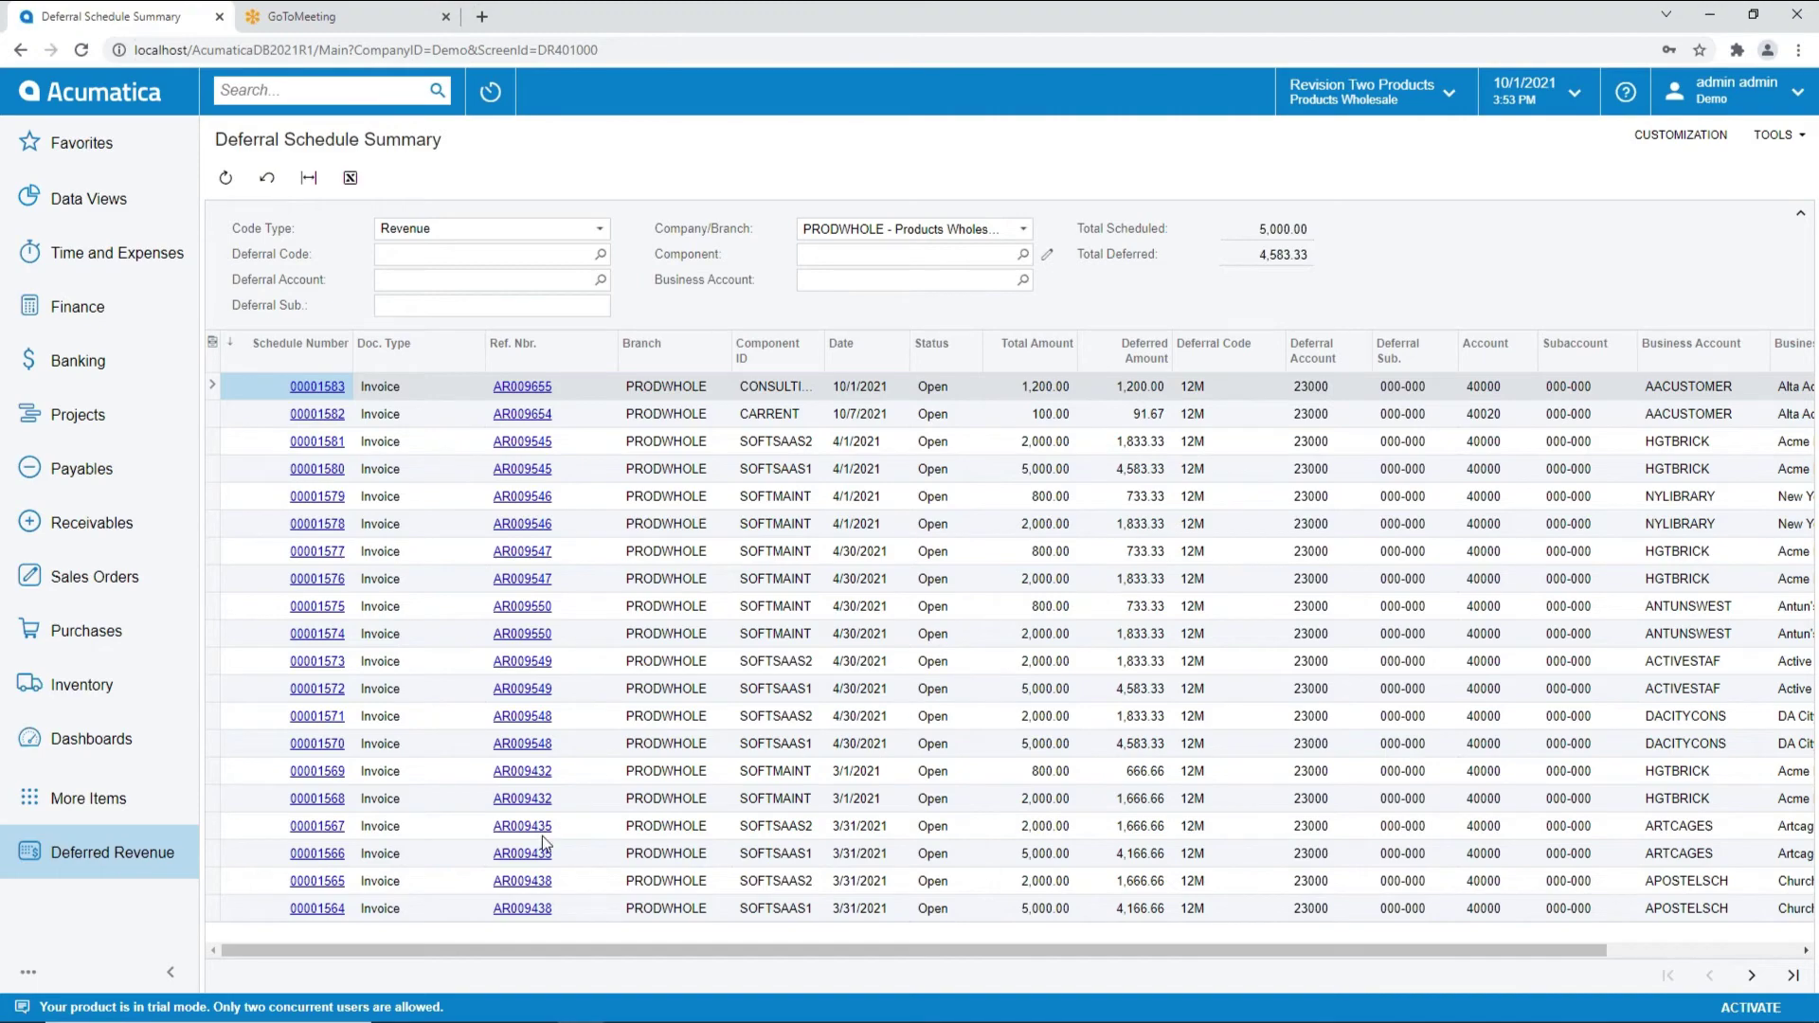
Step: Open the Deferred Revenue workspace from the schedule summary
left_click(122, 864)
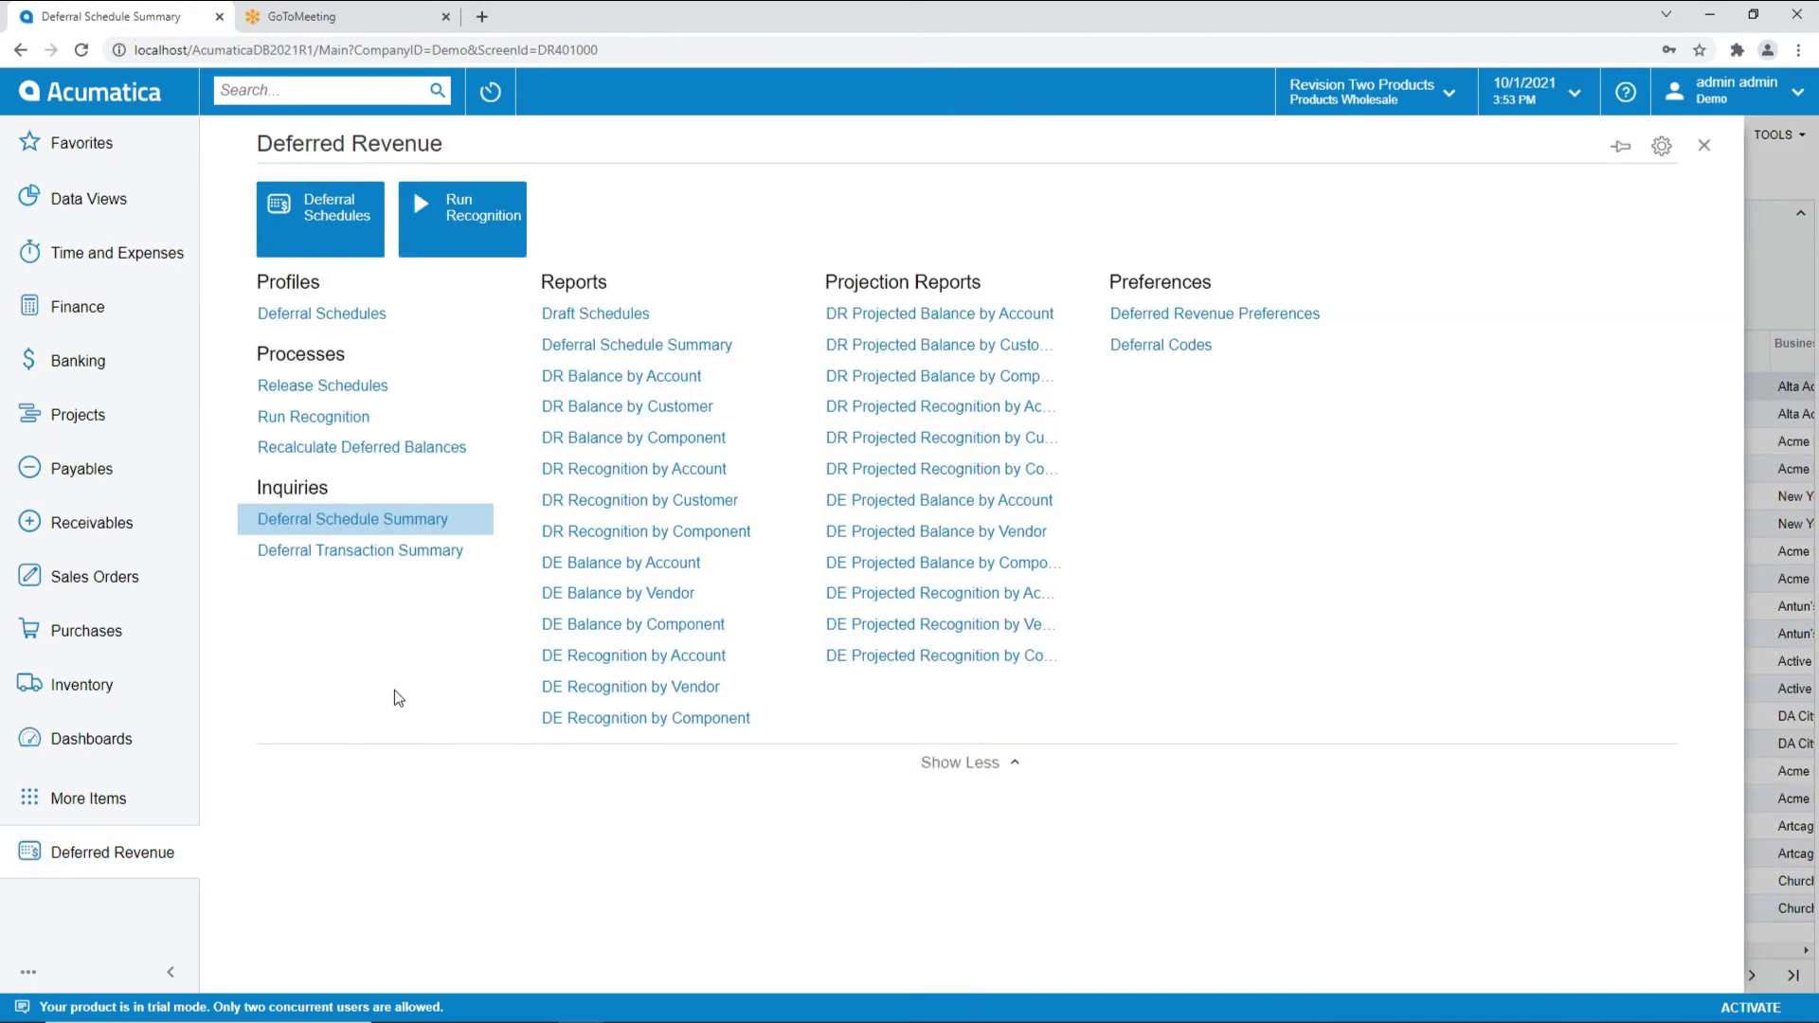